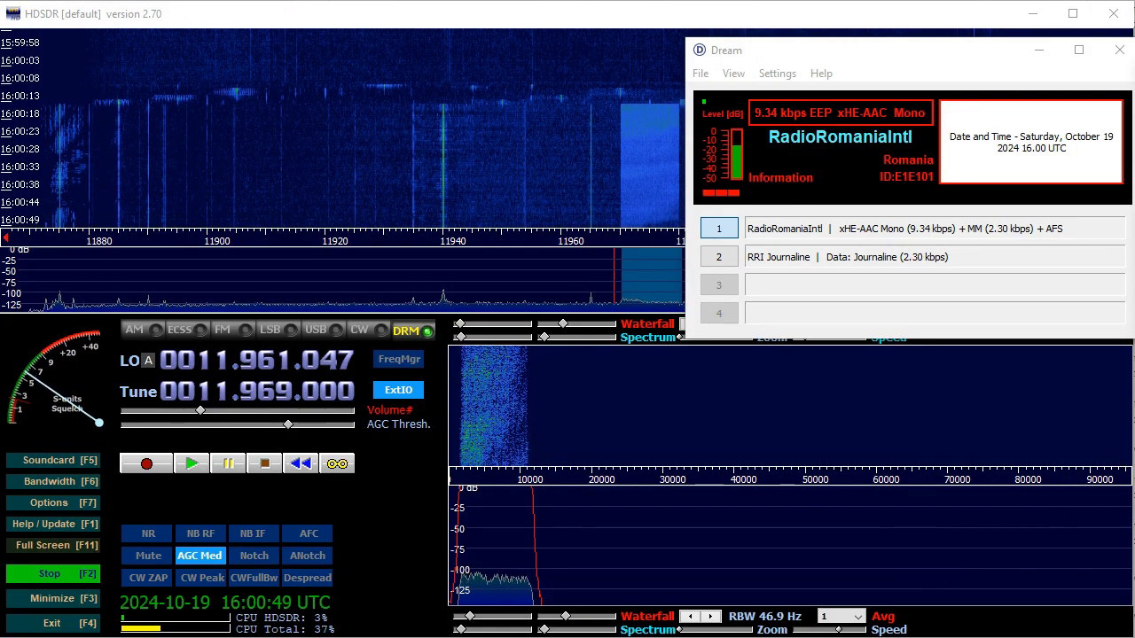
# - Open the RRI Journaline data service, position its window beside the receiver window, and request the RRI News Français page
pyautogui.click(778, 257)
pyautogui.moveTo(406, 79); pyautogui.dragTo(195, 56)
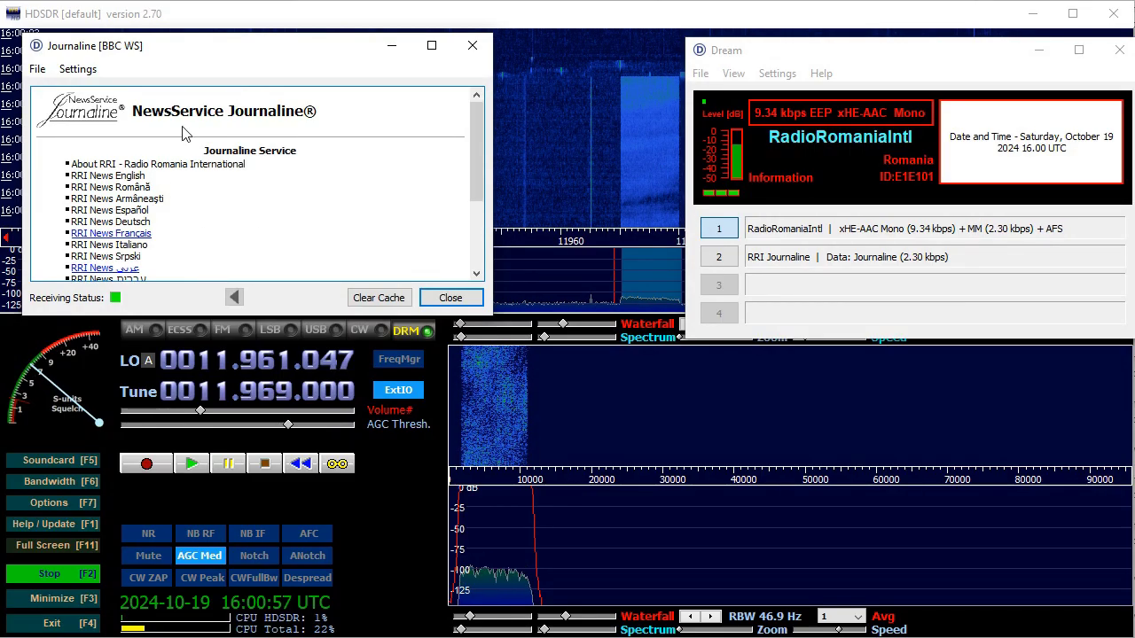
pyautogui.scroll(-2, 153, 229)
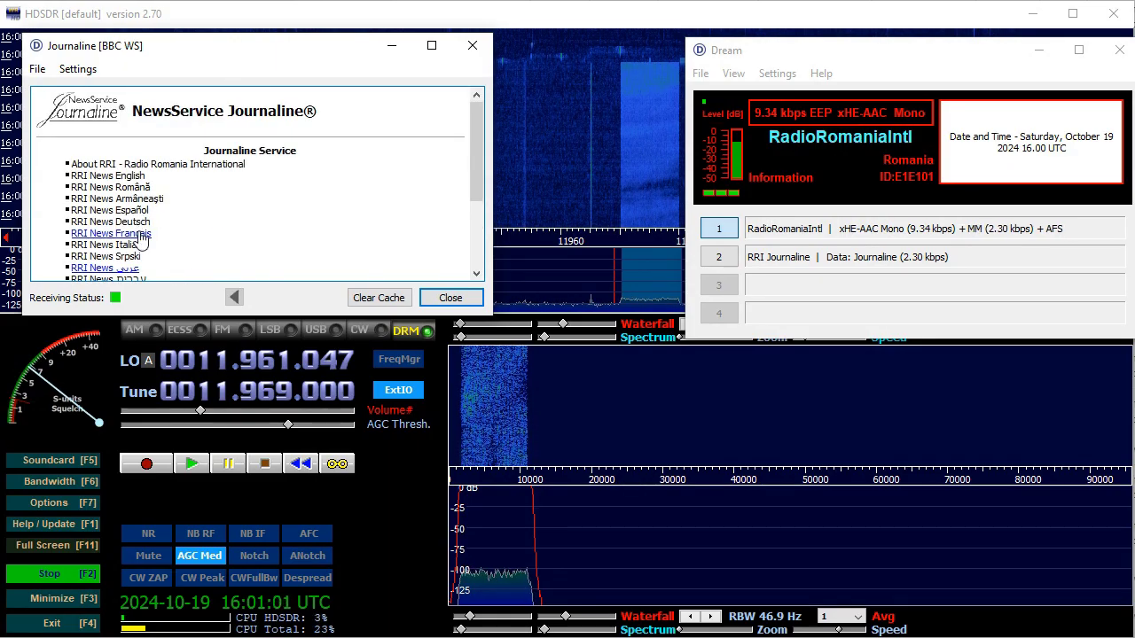
pyautogui.click(140, 235)
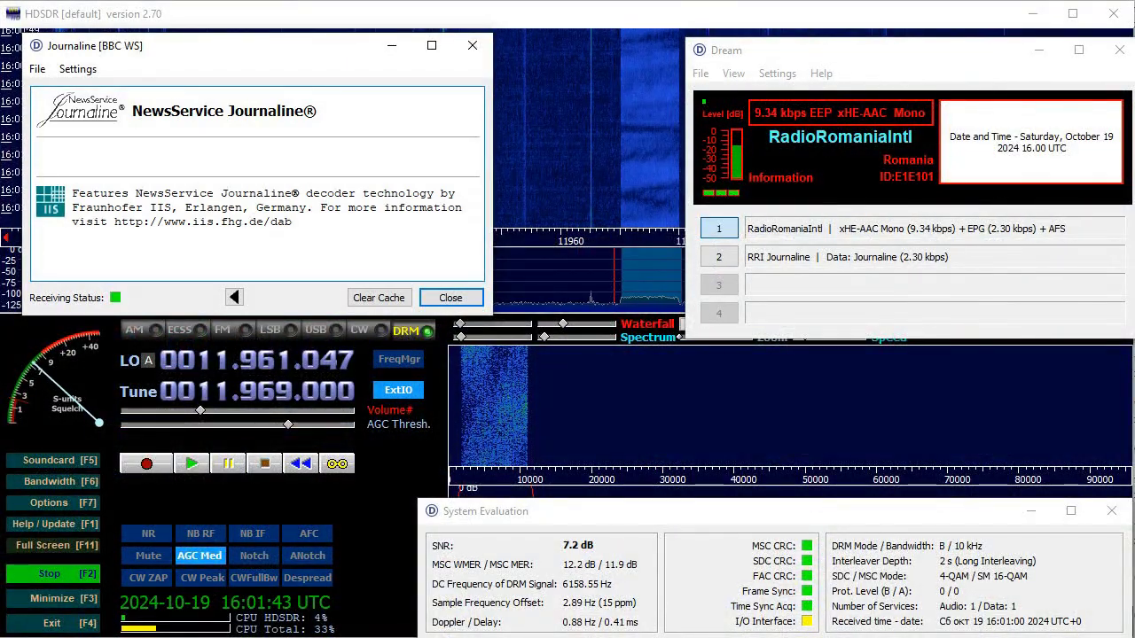
# - Show the Multimedia dialog from Dream and try to open the Stations dialog
pyautogui.click(772, 78)
pyautogui.moveTo(735, 74)
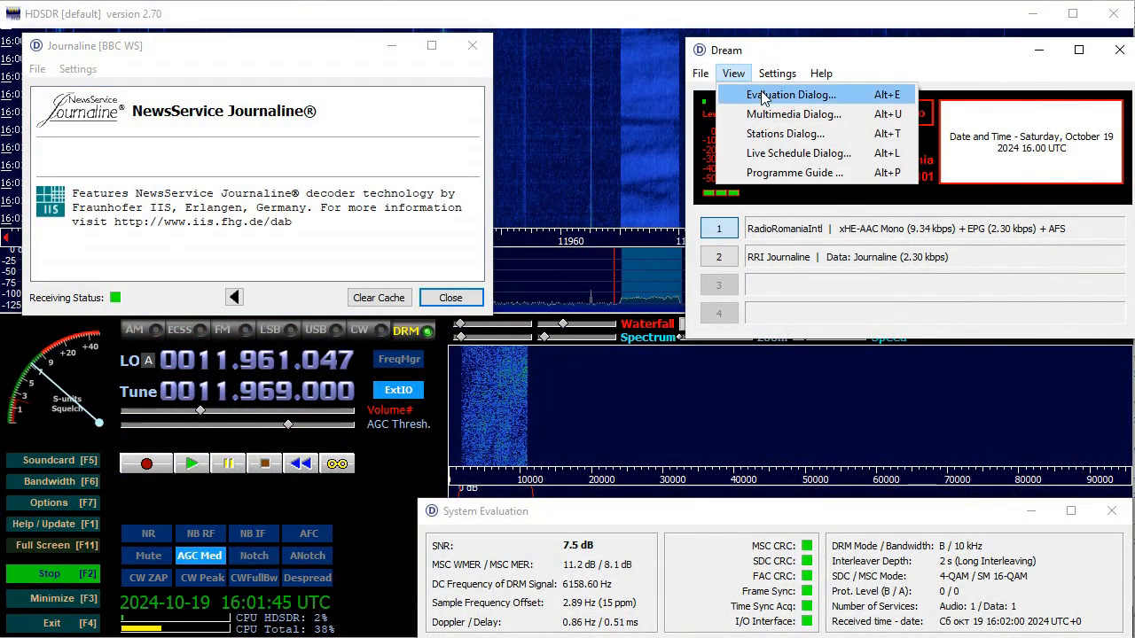
pyautogui.click(766, 115)
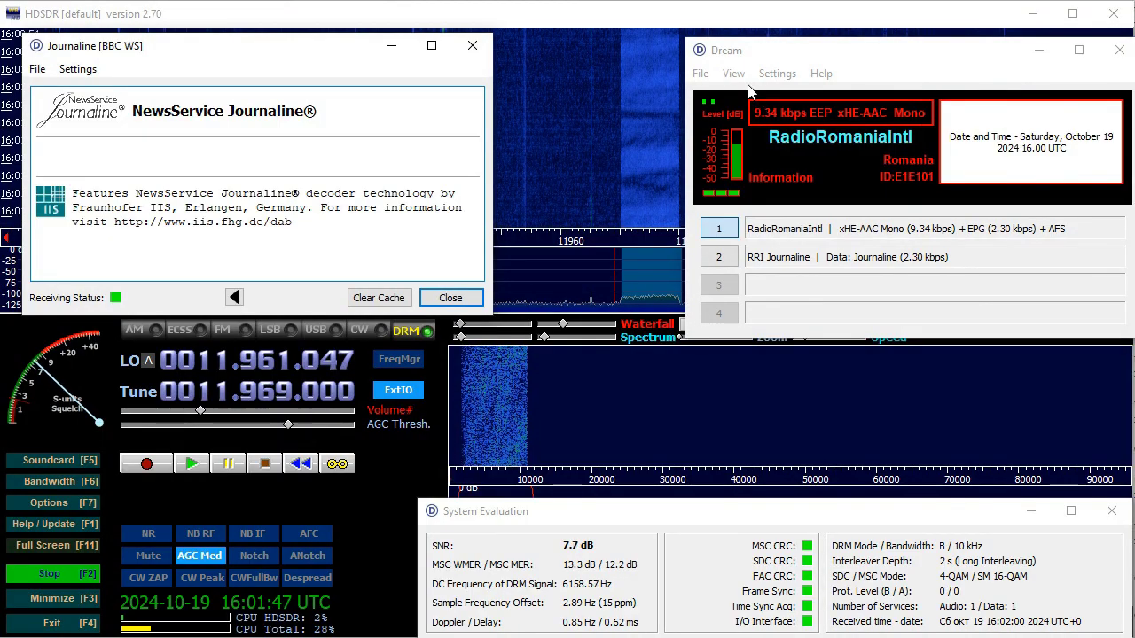
pyautogui.click(736, 75)
pyautogui.click(764, 134)
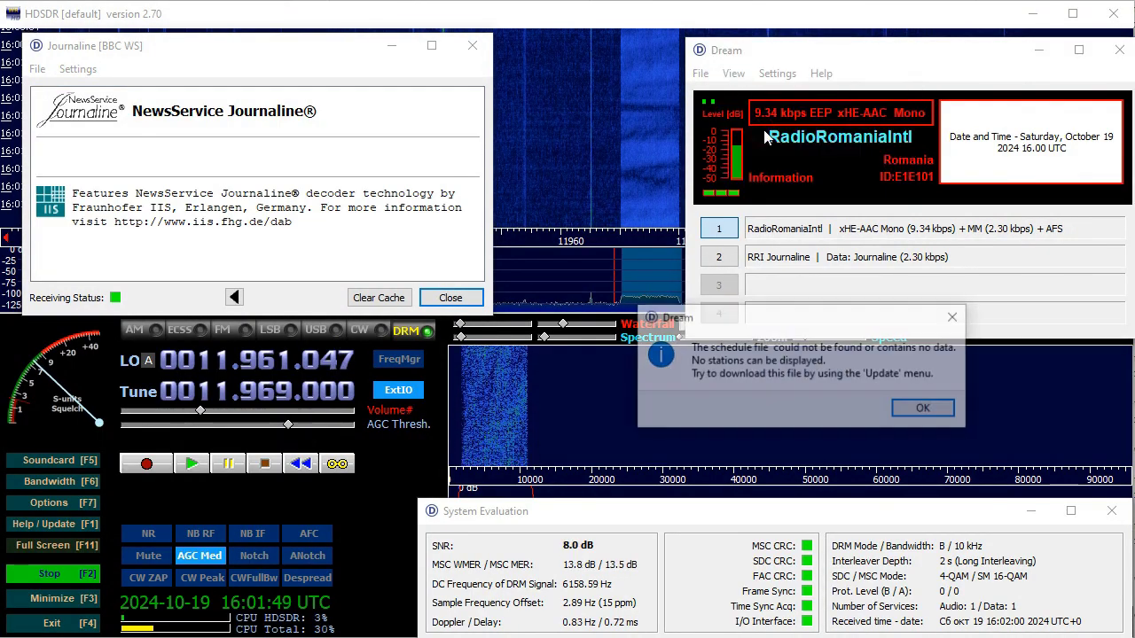
pyautogui.click(923, 412)
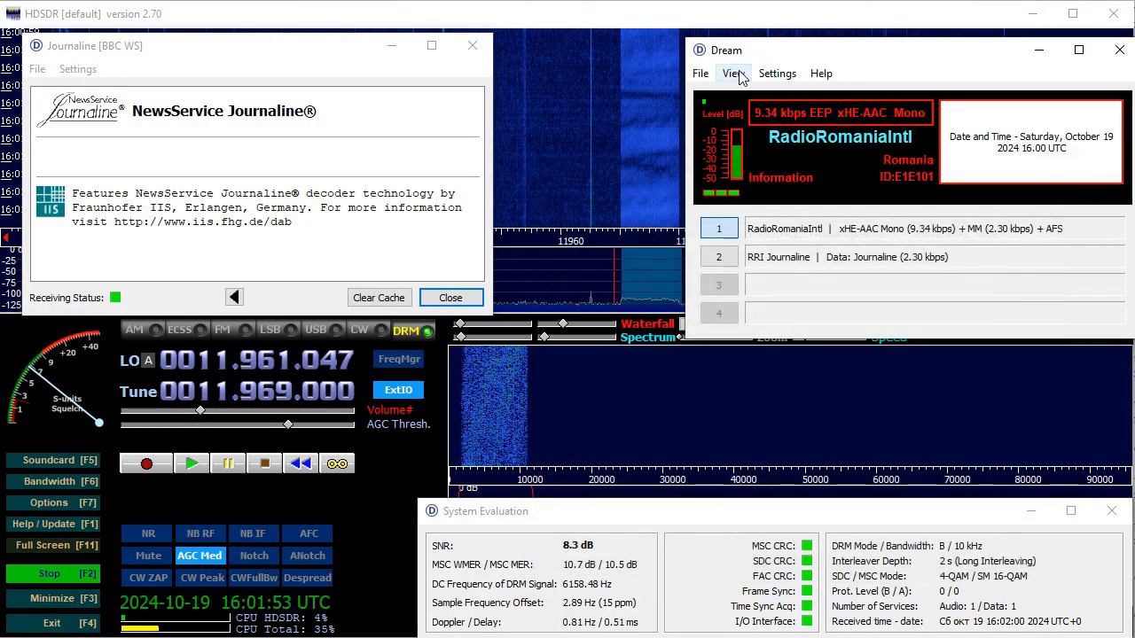
# - View the Live Schedule for RadioRomaniaIntl and close it
pyautogui.click(733, 73)
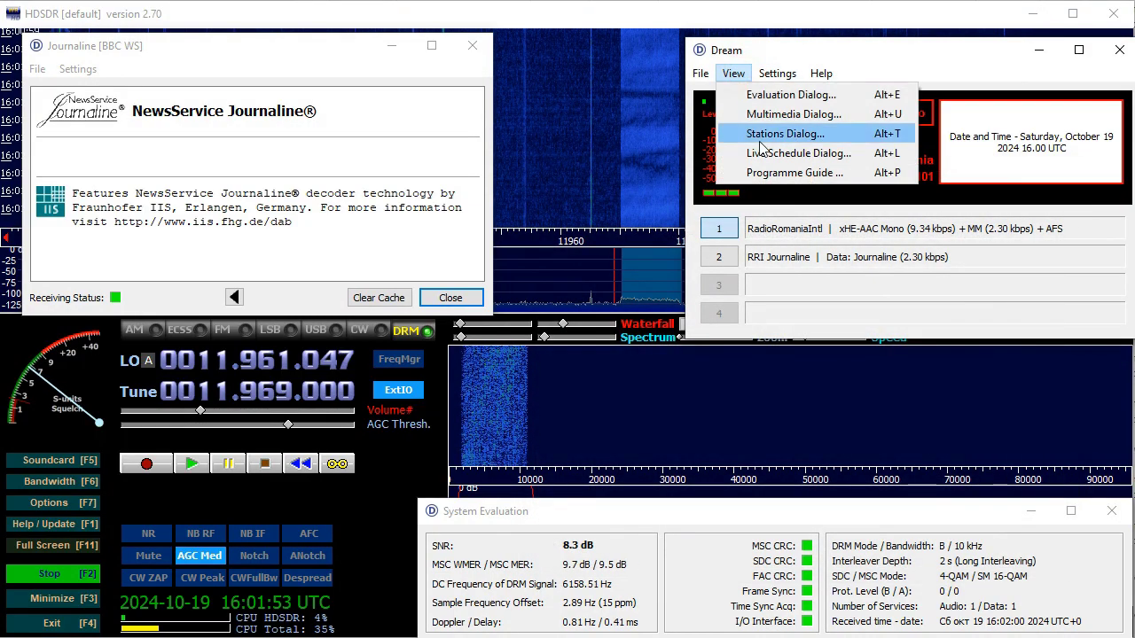
pyautogui.click(769, 159)
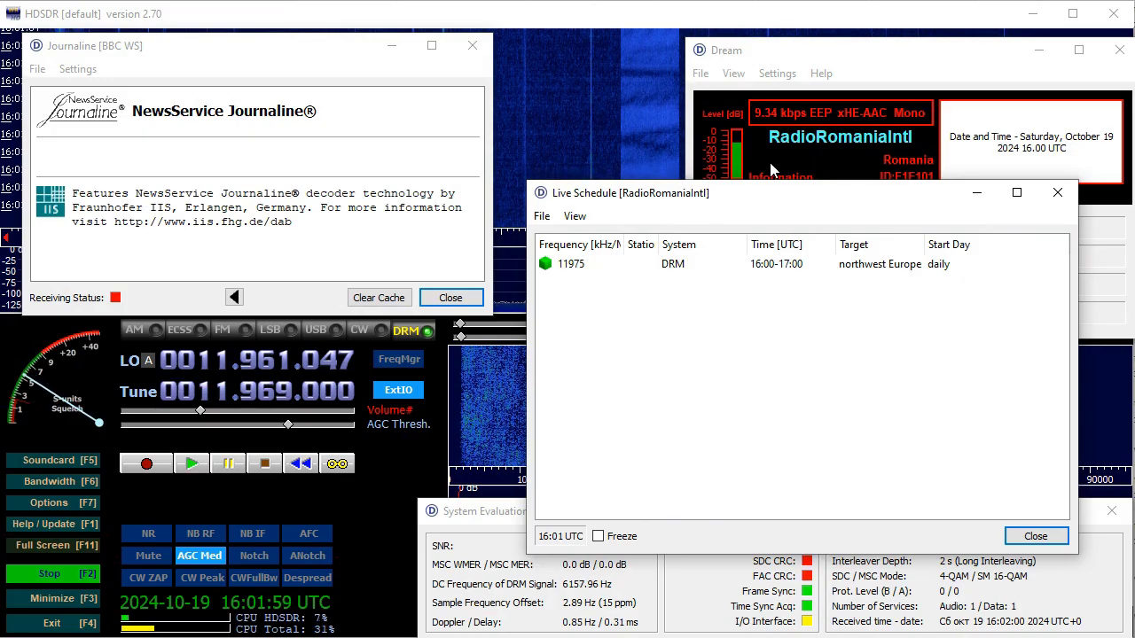
pyautogui.moveTo(744, 189); pyautogui.dragTo(727, 220)
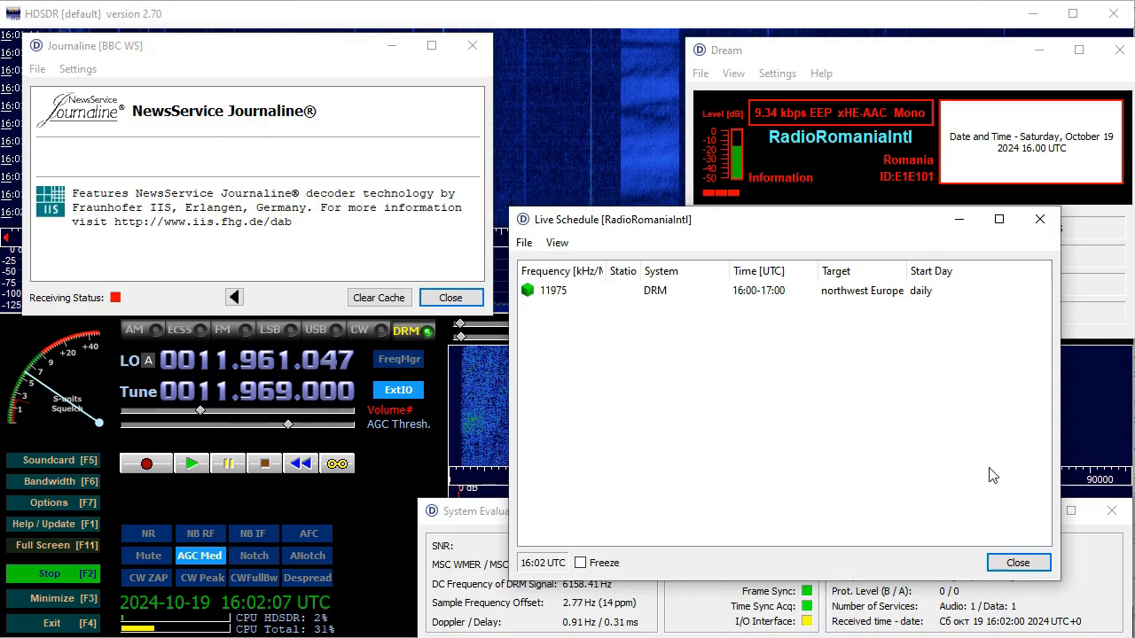
pyautogui.click(1020, 564)
# - Check the Programme Guide for RadioRomaniaIntl, including its basic and advanced profile data, and close it
pyautogui.click(734, 73)
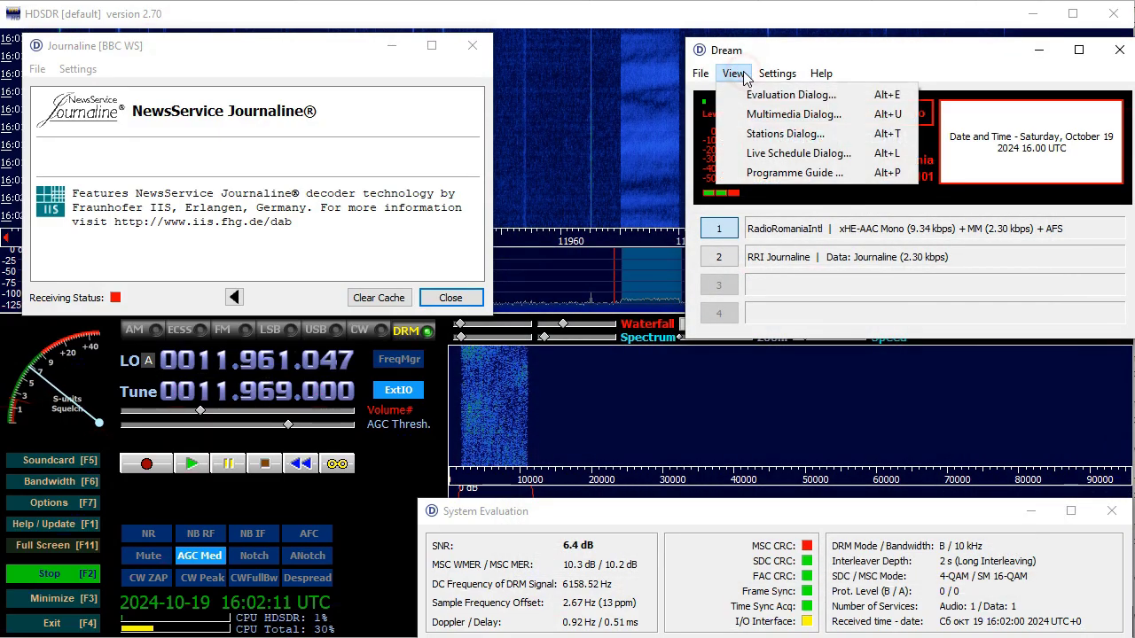
pyautogui.click(781, 173)
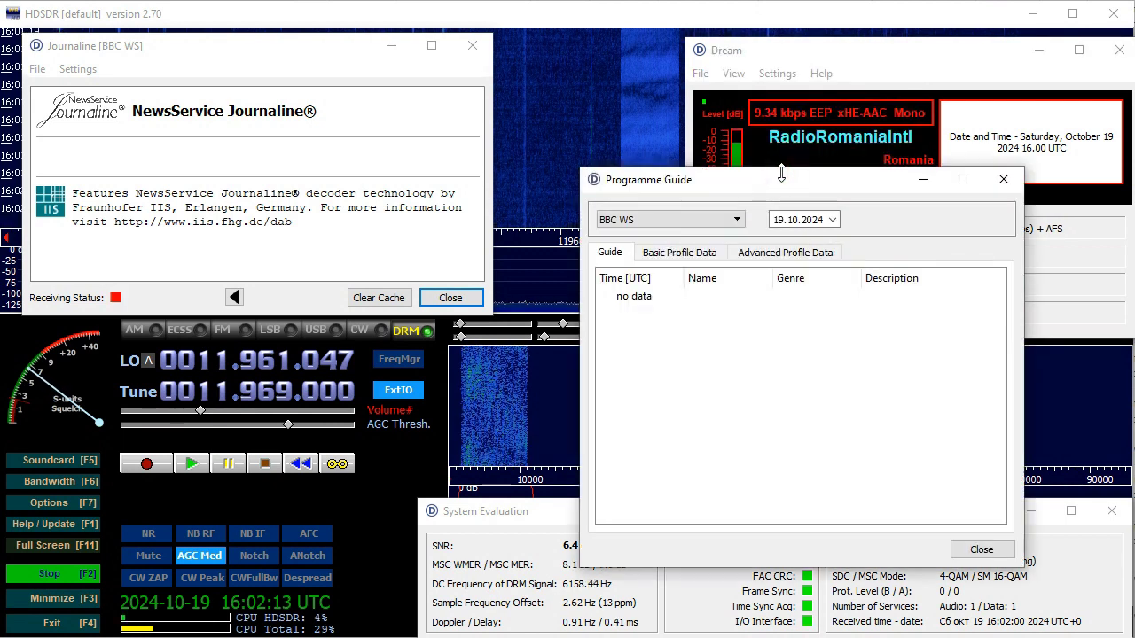
pyautogui.click(739, 220)
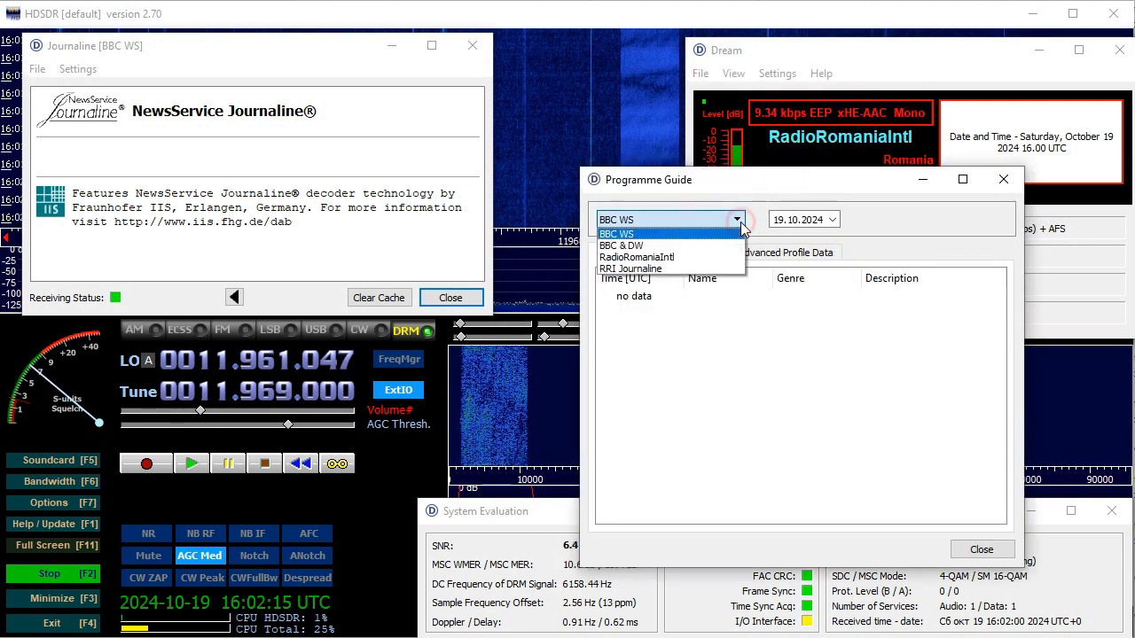
pyautogui.click(703, 257)
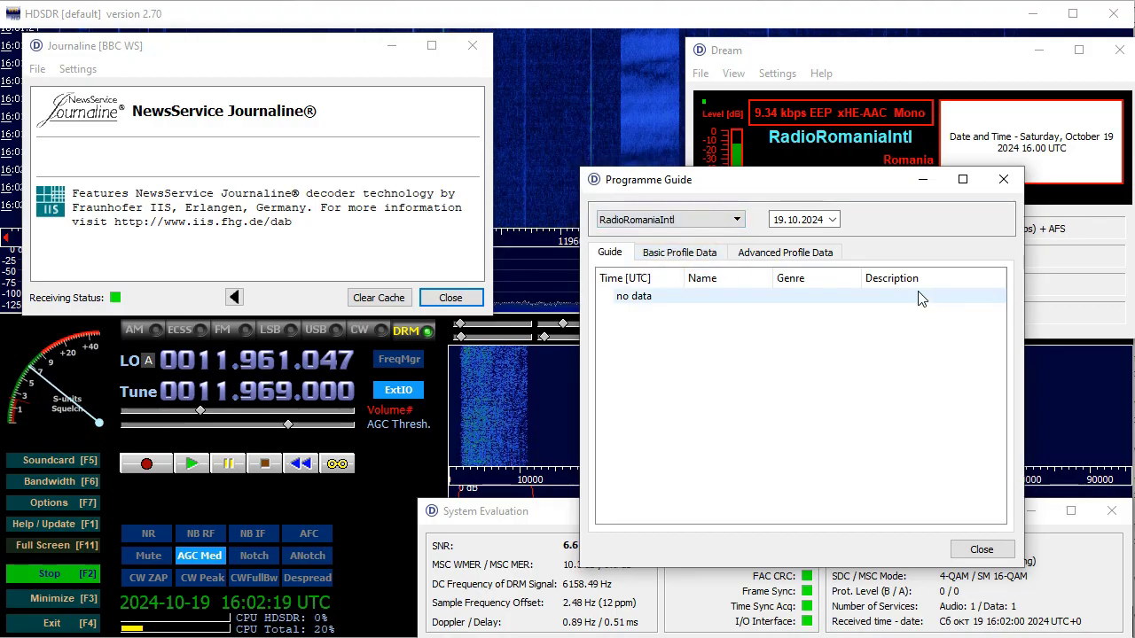
pyautogui.click(681, 252)
pyautogui.click(814, 255)
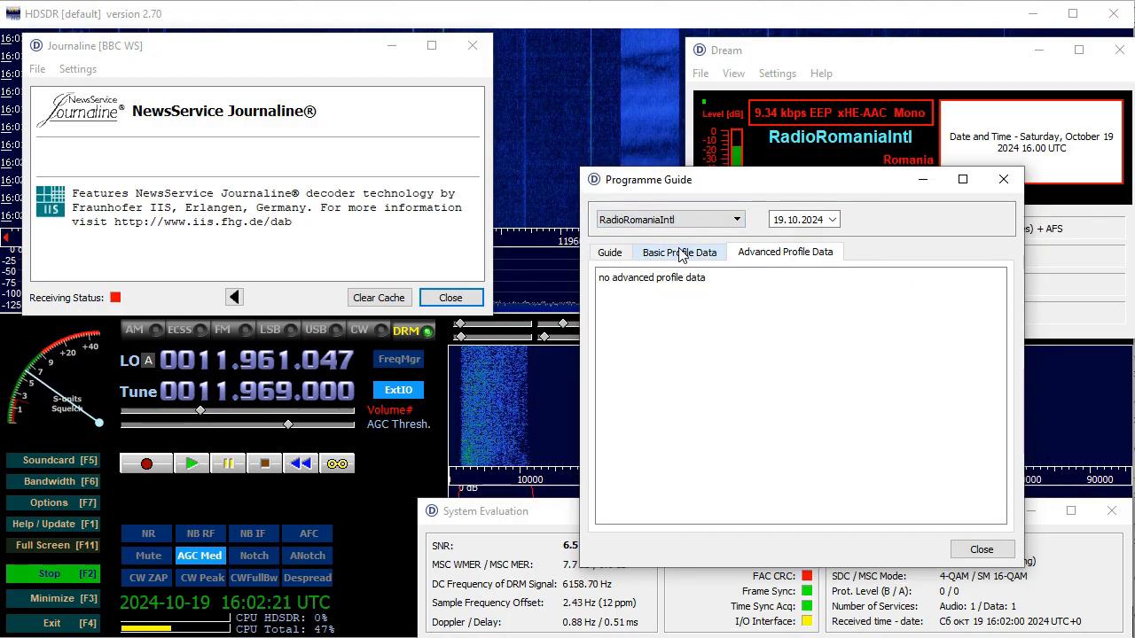
pyautogui.click(681, 254)
pyautogui.click(611, 254)
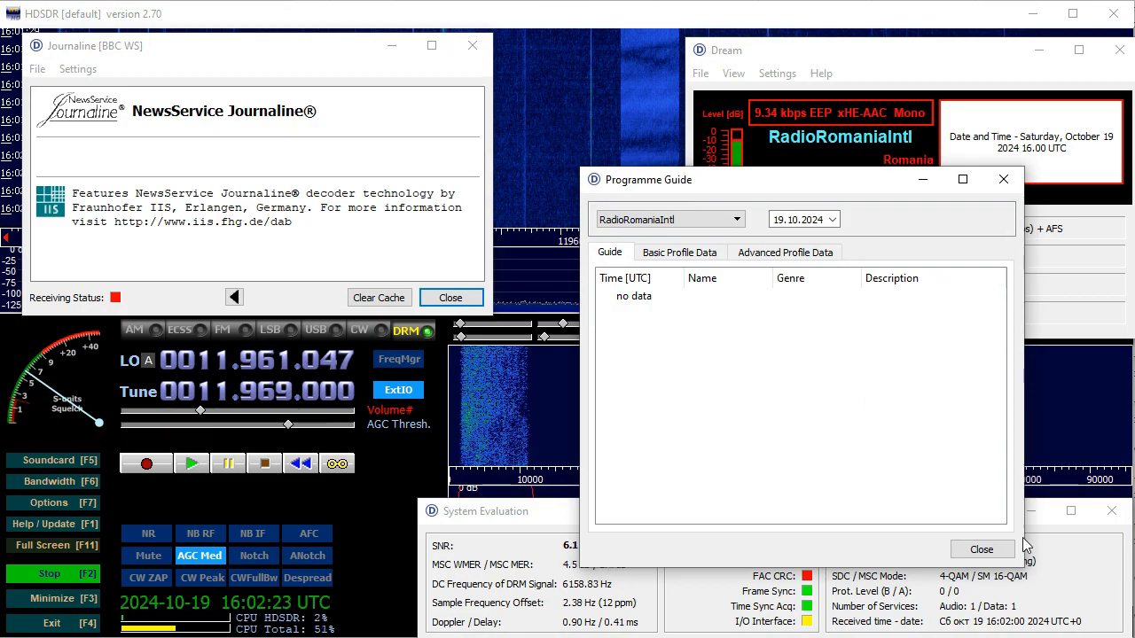
pyautogui.click(990, 552)
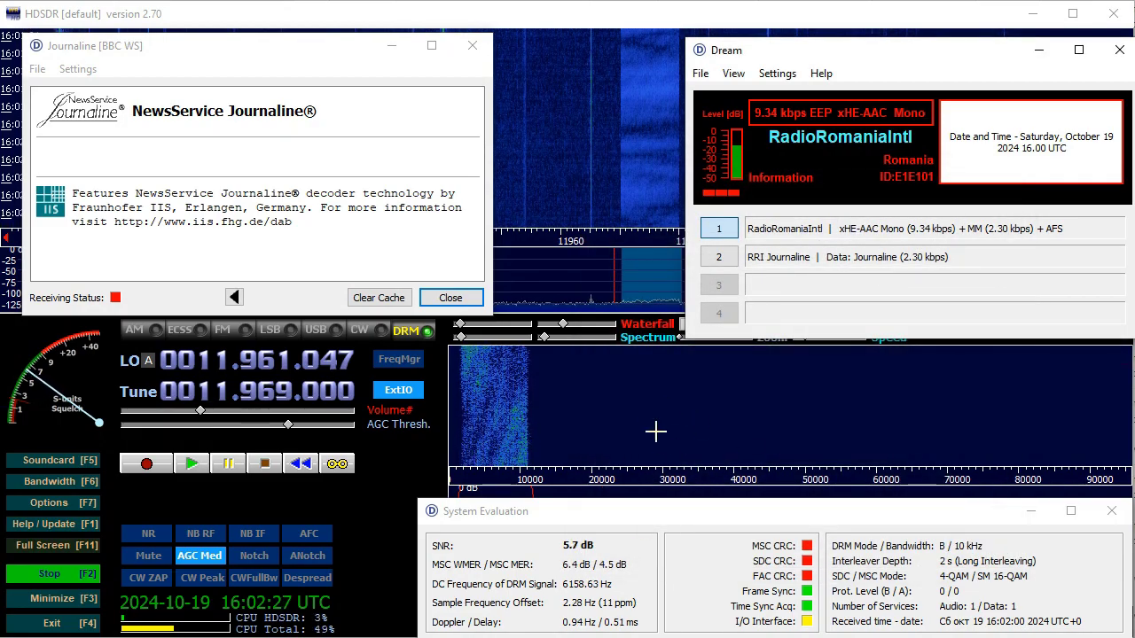
pyautogui.click(78, 68)
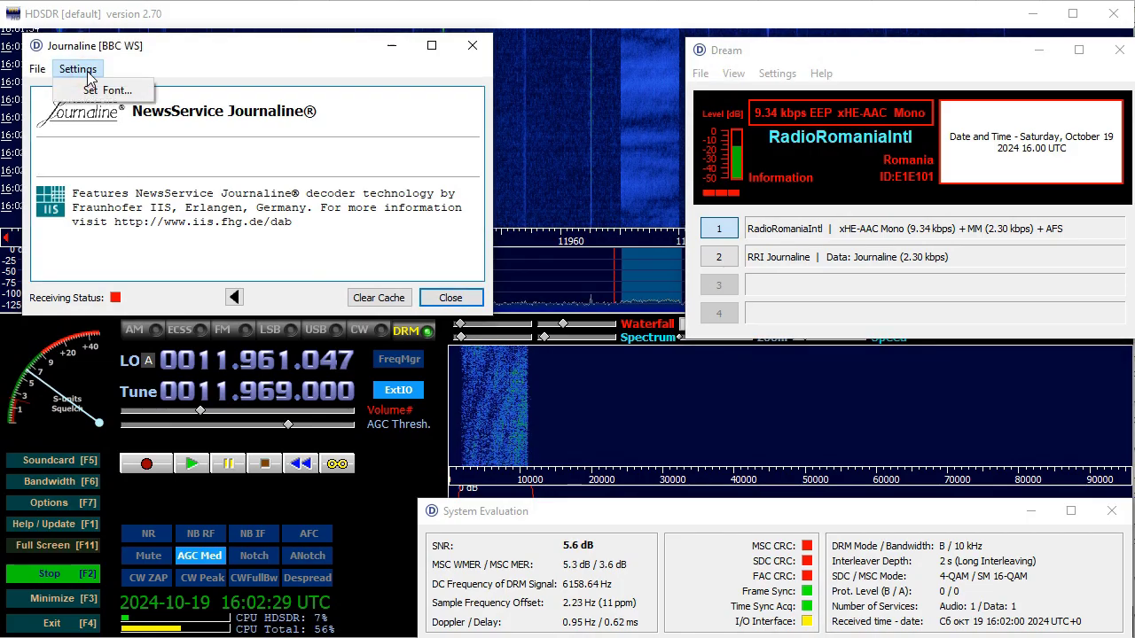
pyautogui.moveTo(37, 68)
pyautogui.moveTo(78, 69)
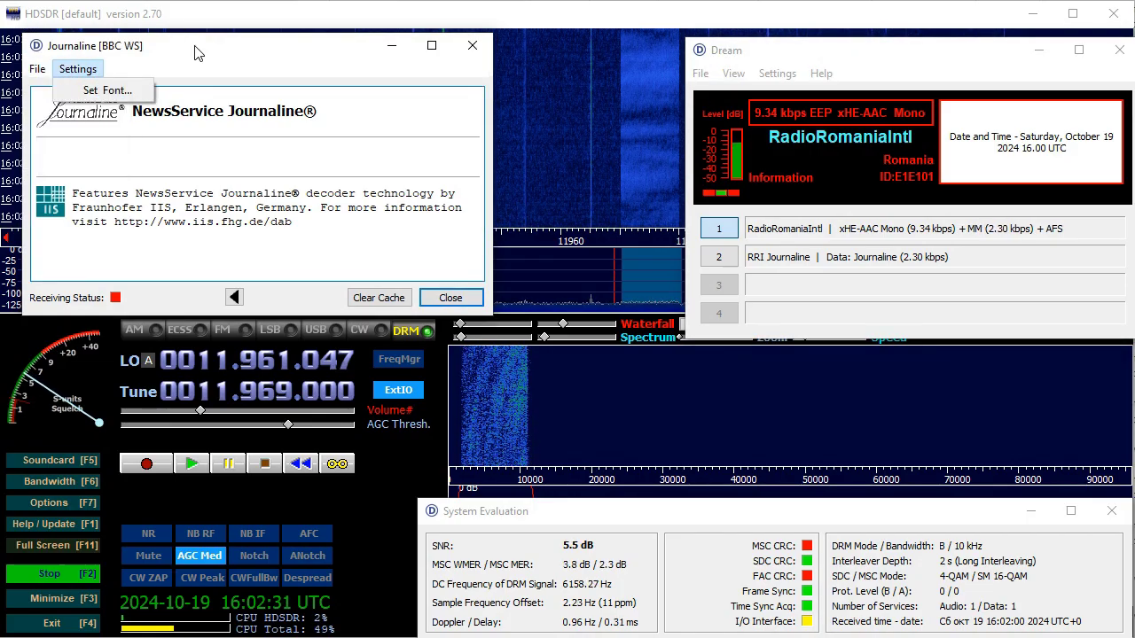
pyautogui.click(197, 54)
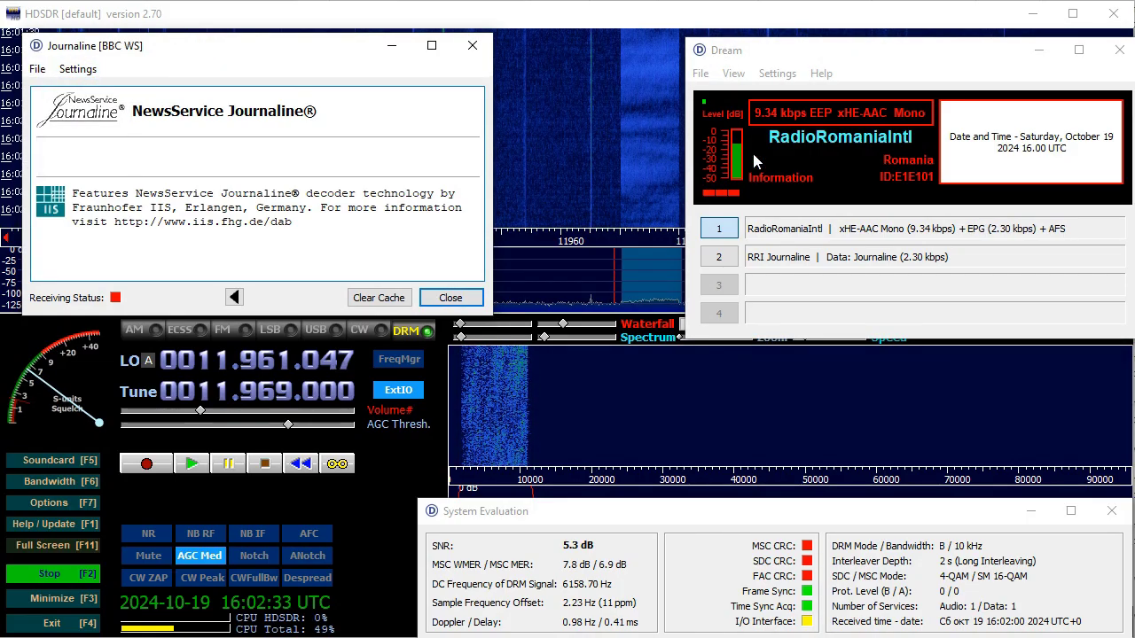
# - Review Dream's multimedia settings for the data directory and caches, and close them without making changes
pyautogui.click(743, 75)
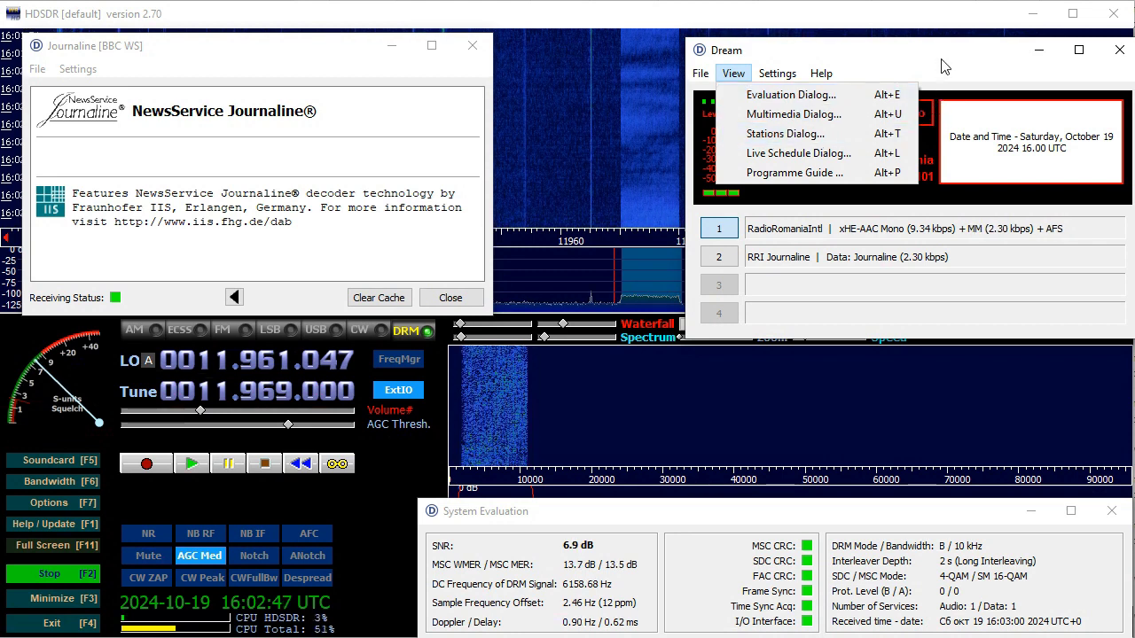
pyautogui.moveTo(780, 76)
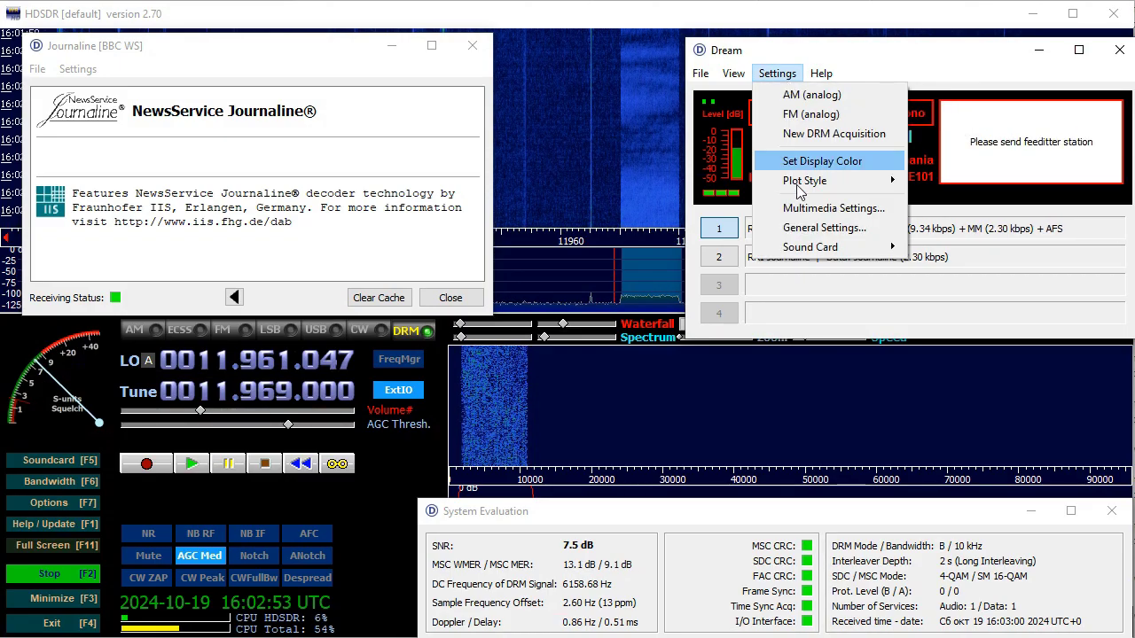
pyautogui.click(807, 209)
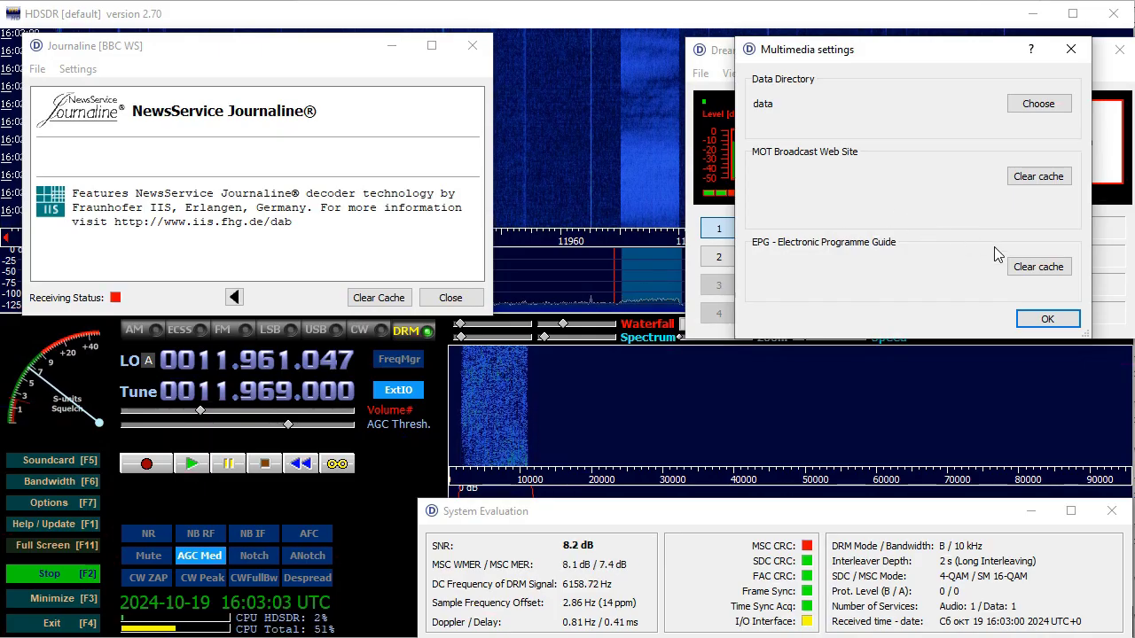
pyautogui.click(1048, 320)
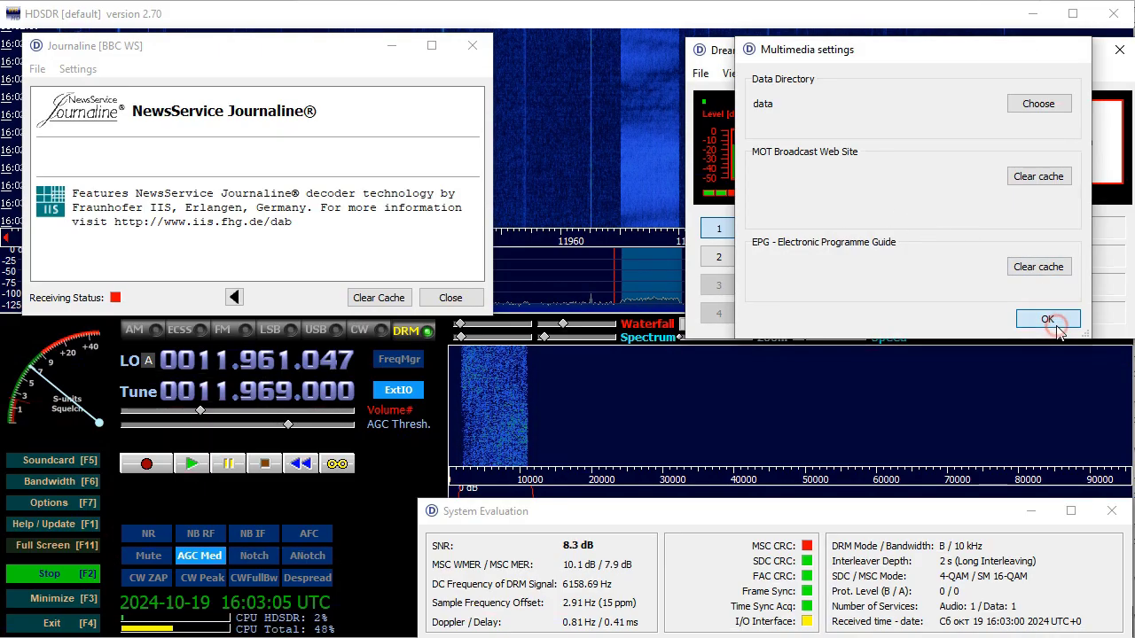
pyautogui.click(778, 74)
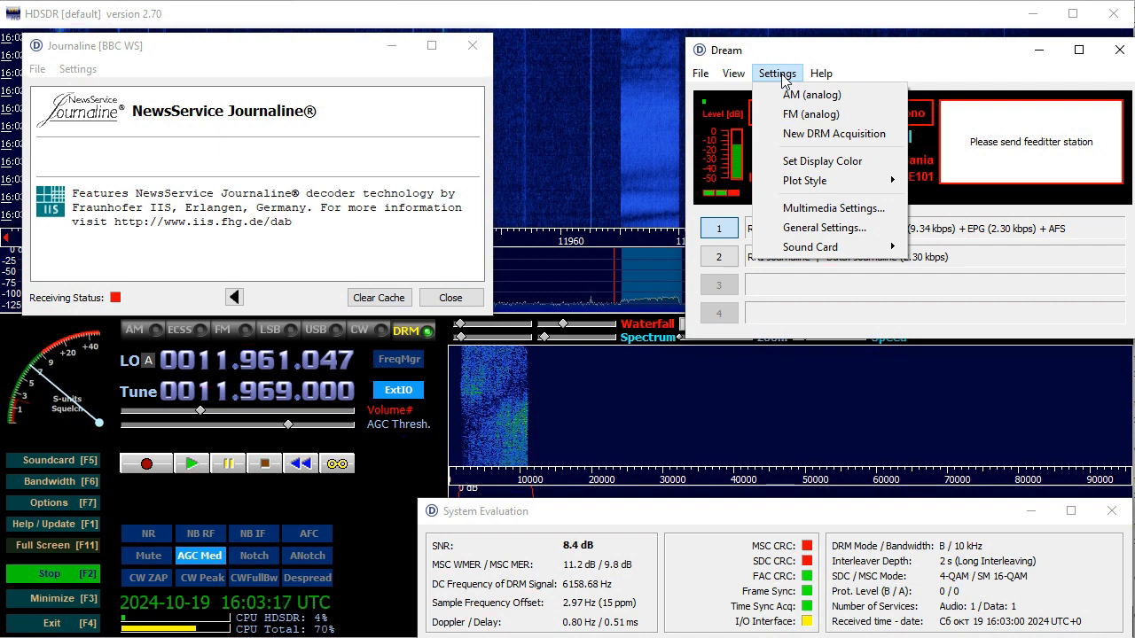
pyautogui.click(830, 48)
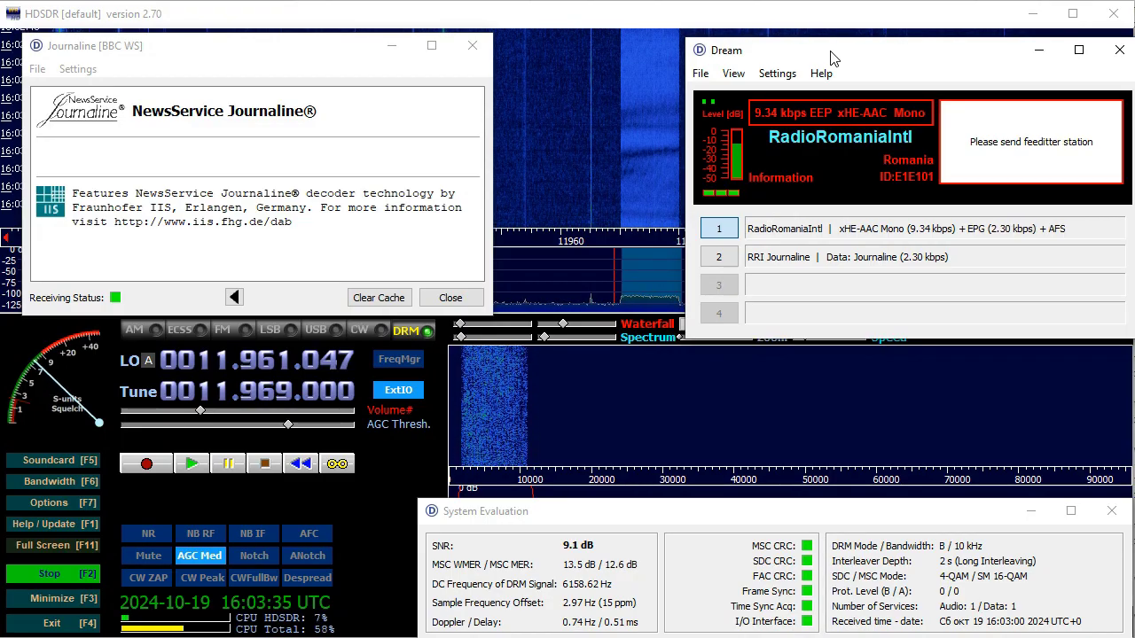
pyautogui.click(82, 70)
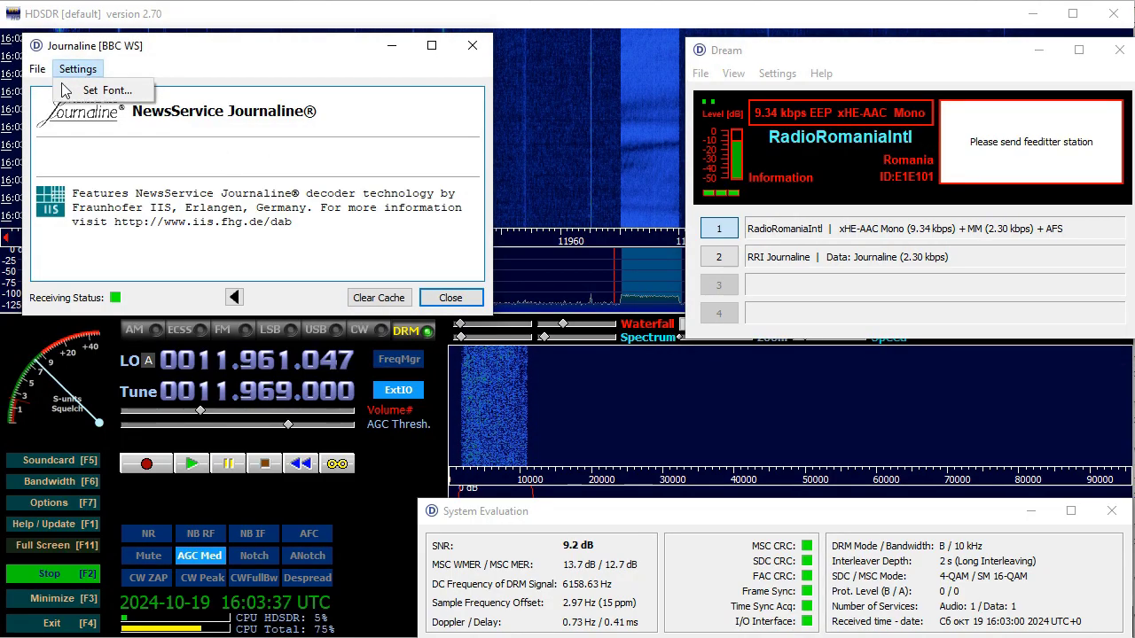
# - Bring the Multimedia dialog with the Journaline decoder to the front again
pyautogui.click(772, 74)
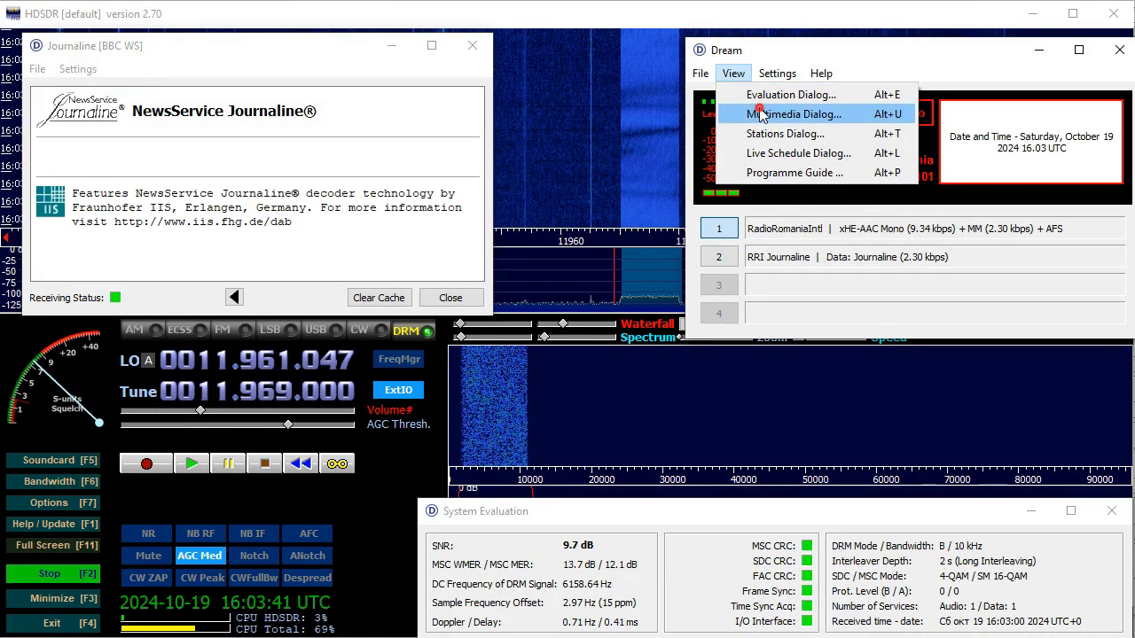
pyautogui.click(760, 114)
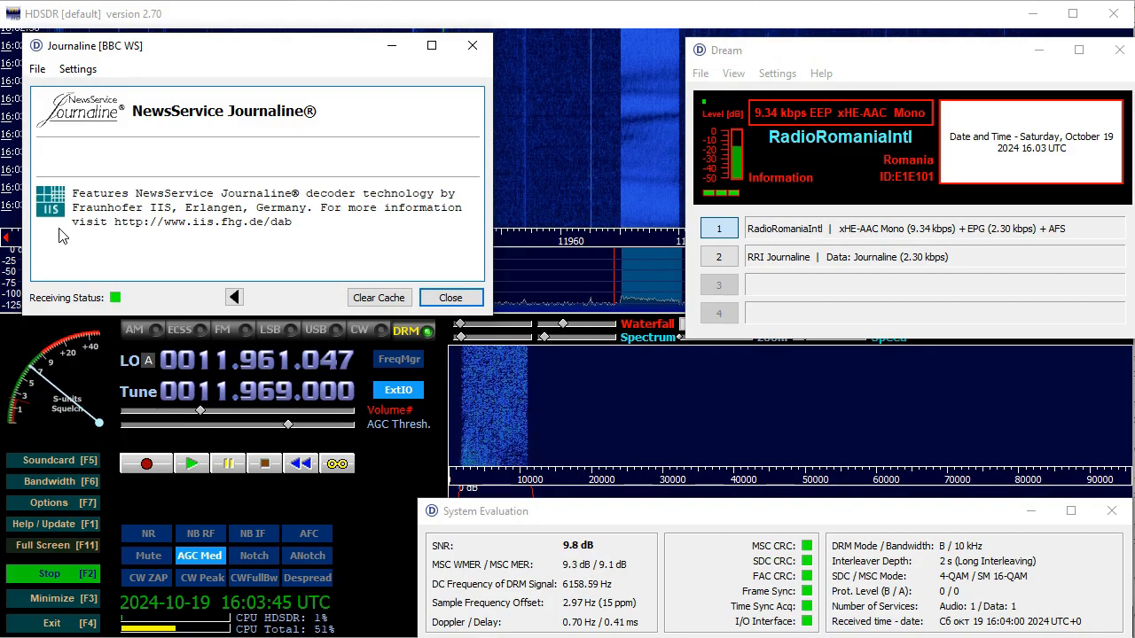
pyautogui.click(37, 69)
pyautogui.click(210, 51)
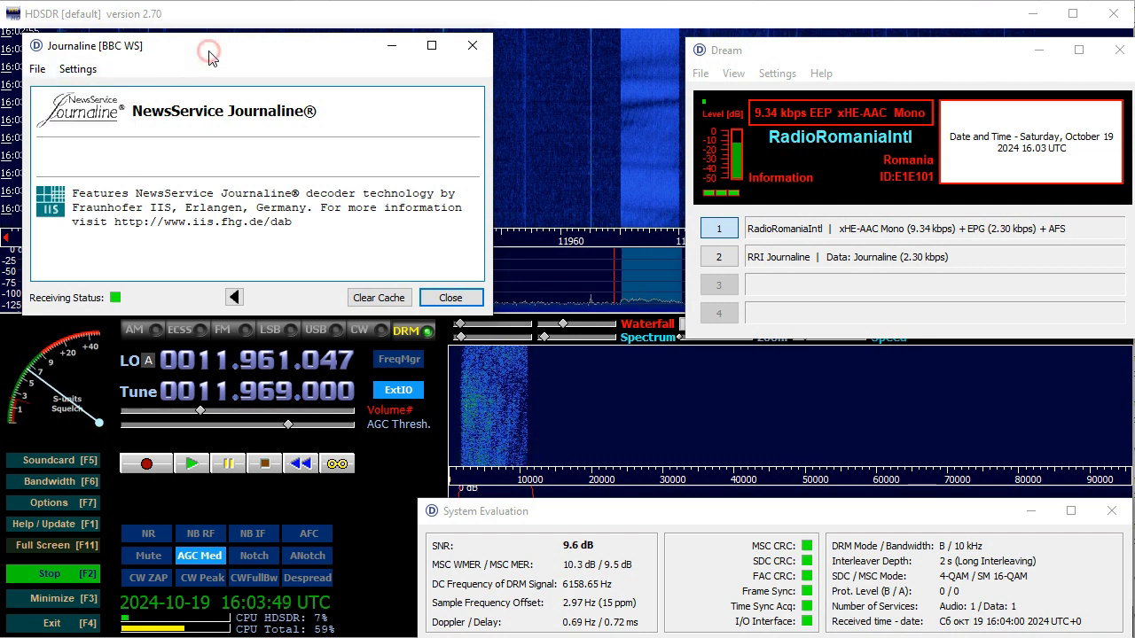
# - Select the RRI Journaline service, return to the main Journaline Service list, and look through its news entries
pyautogui.click(718, 259)
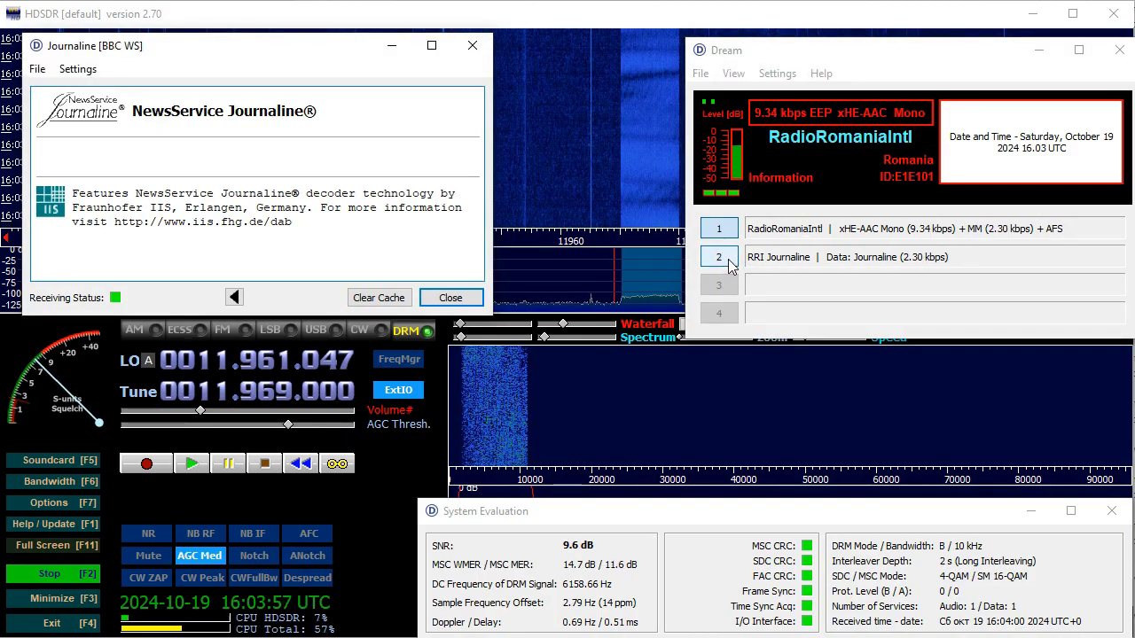
pyautogui.click(237, 300)
pyautogui.scroll(-1, 164, 205)
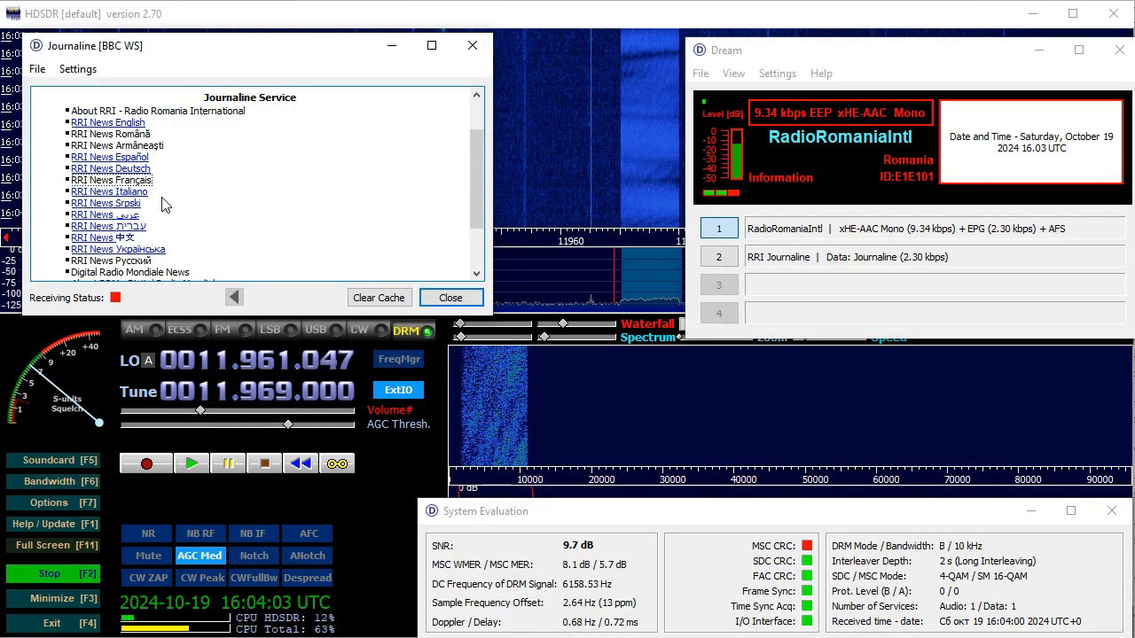
pyautogui.scroll(-1, 162, 205)
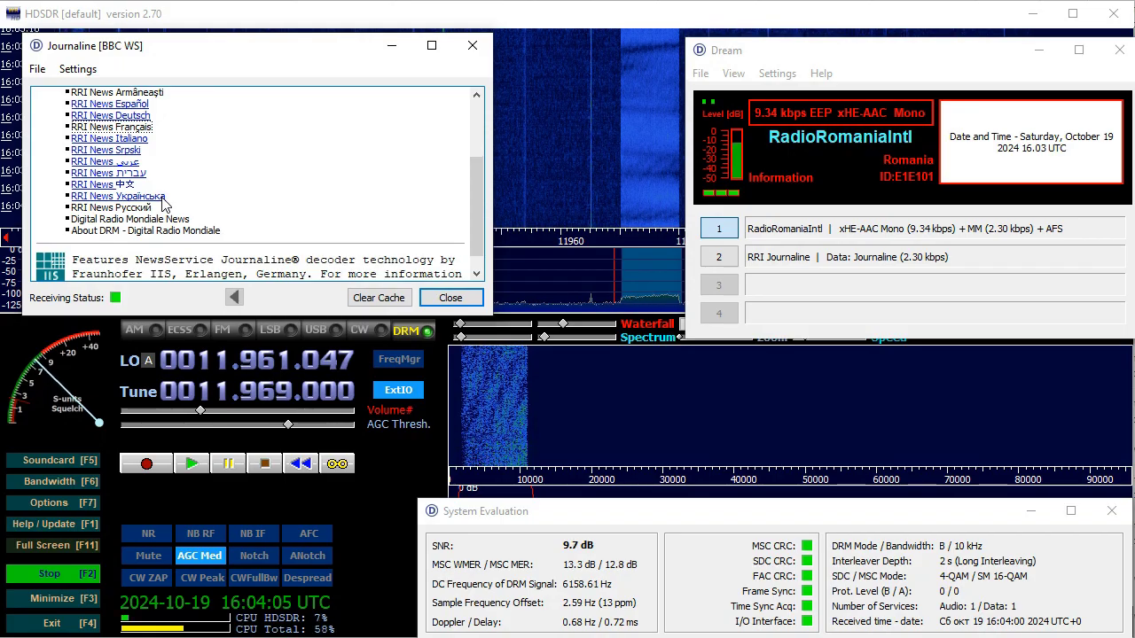
pyautogui.scroll(1, 162, 205)
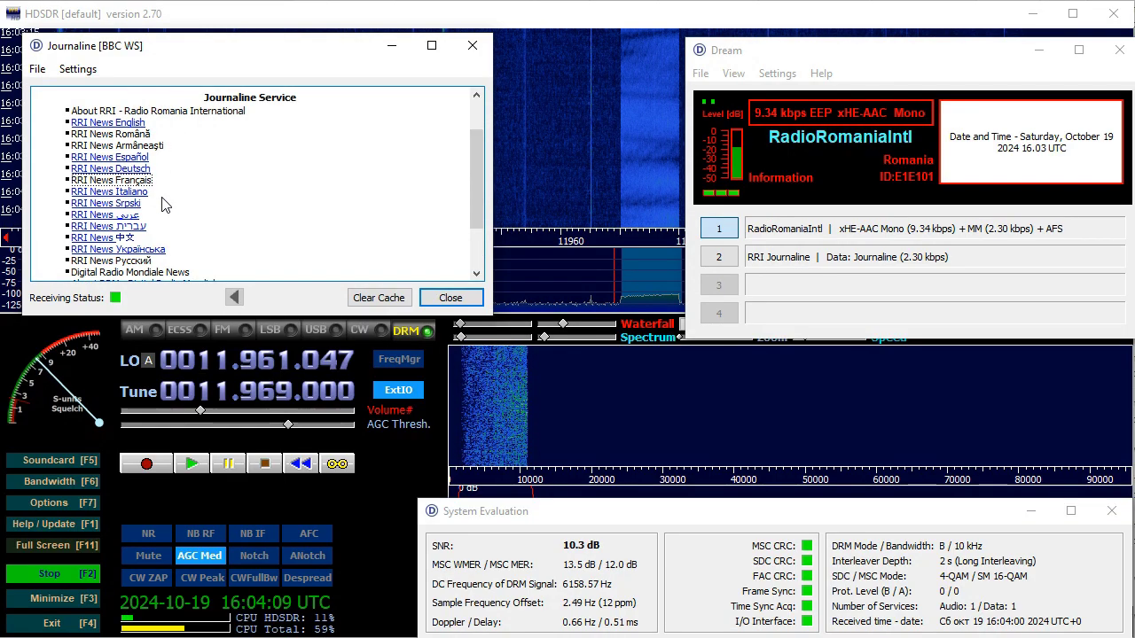
pyautogui.scroll(2, 166, 204)
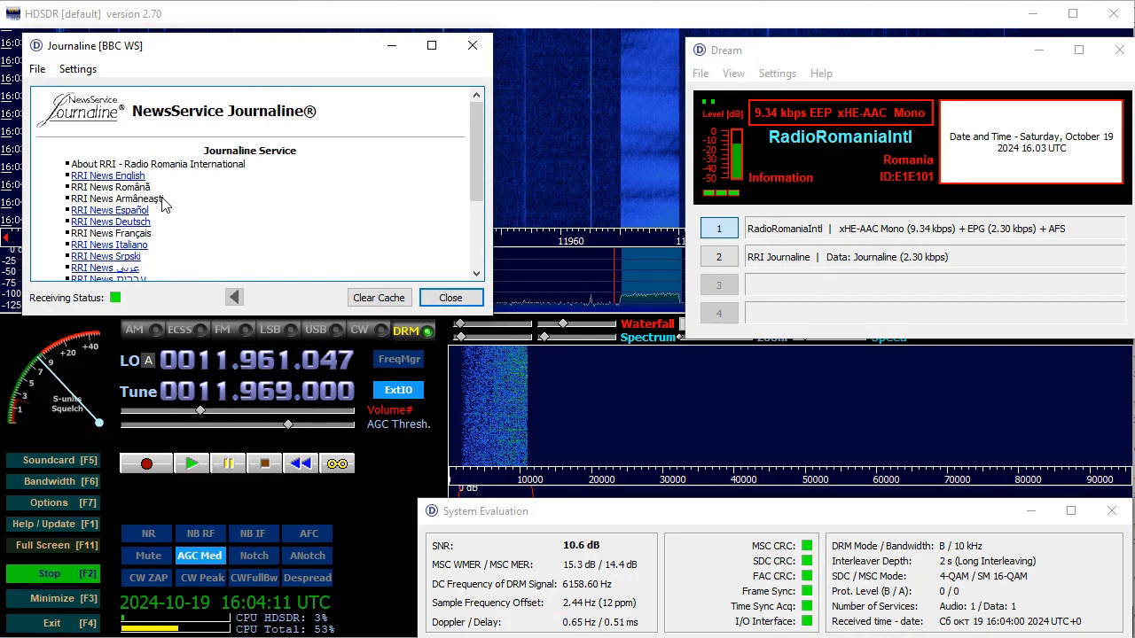
# - Look through the Journaline Service list, view the About DRM - Digital Radio Mondiale page, and return to the list
pyautogui.scroll(-4, 205, 206)
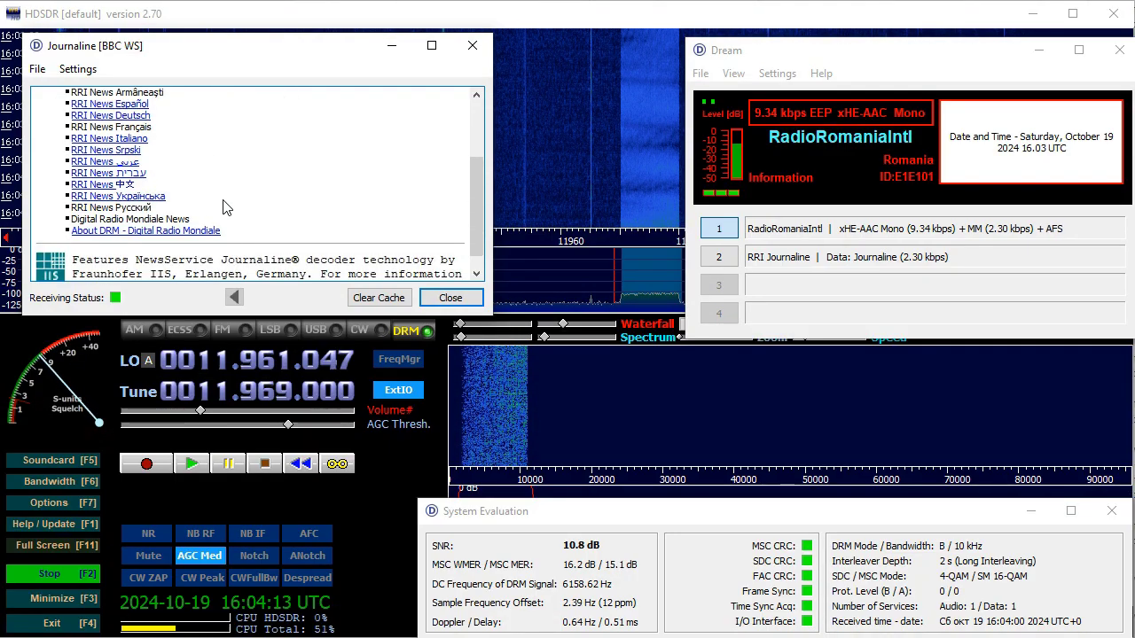
pyautogui.scroll(-1, 246, 207)
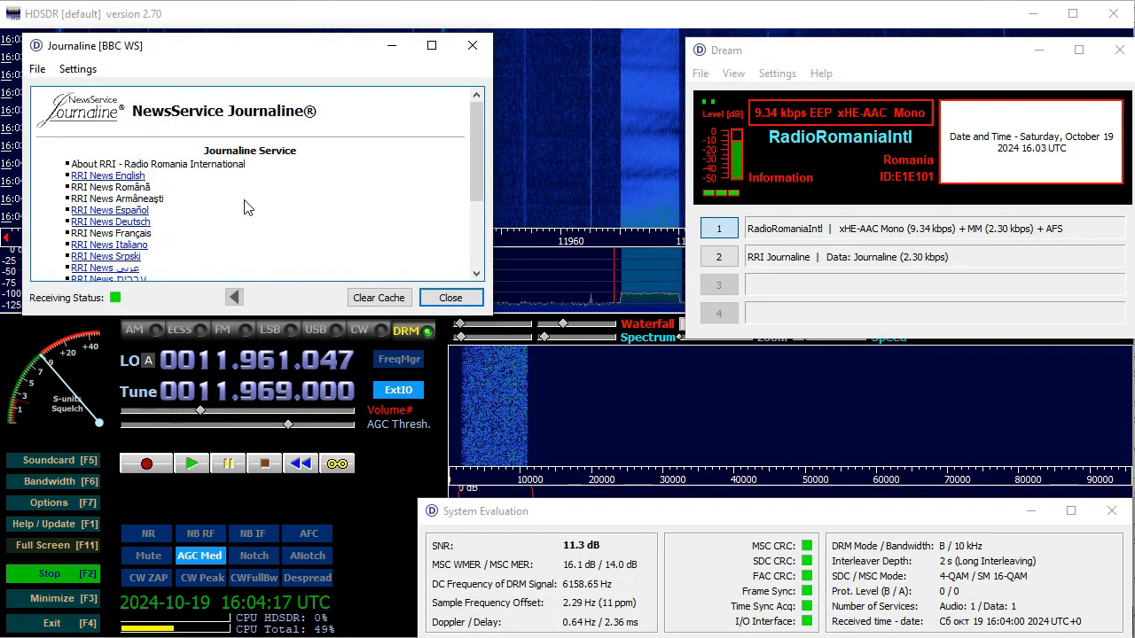
pyautogui.click(149, 212)
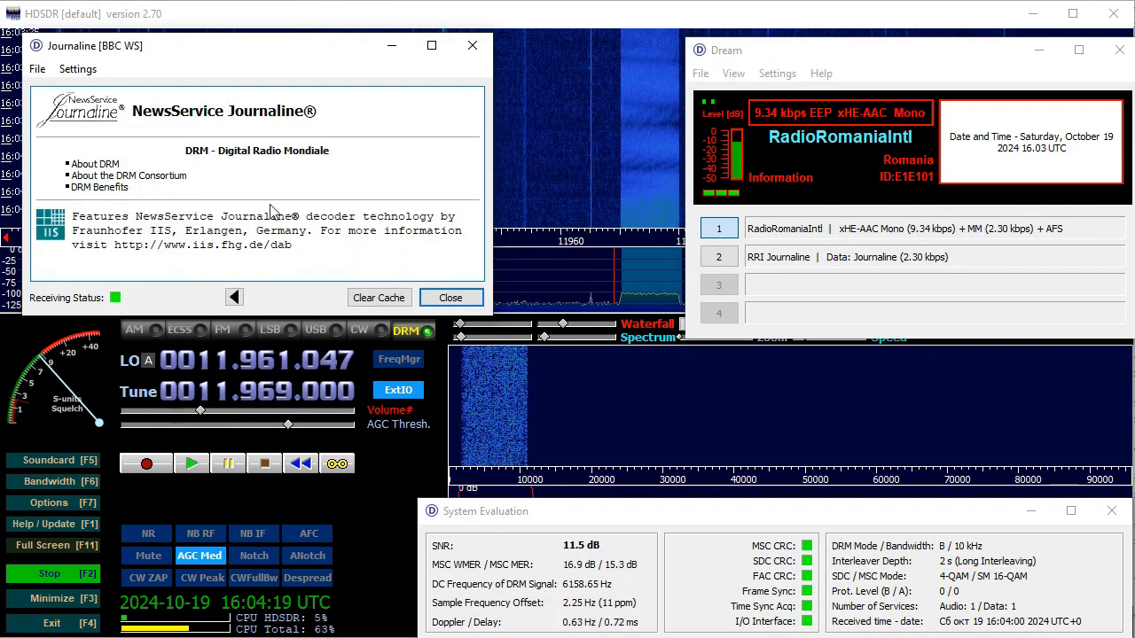
pyautogui.click(235, 296)
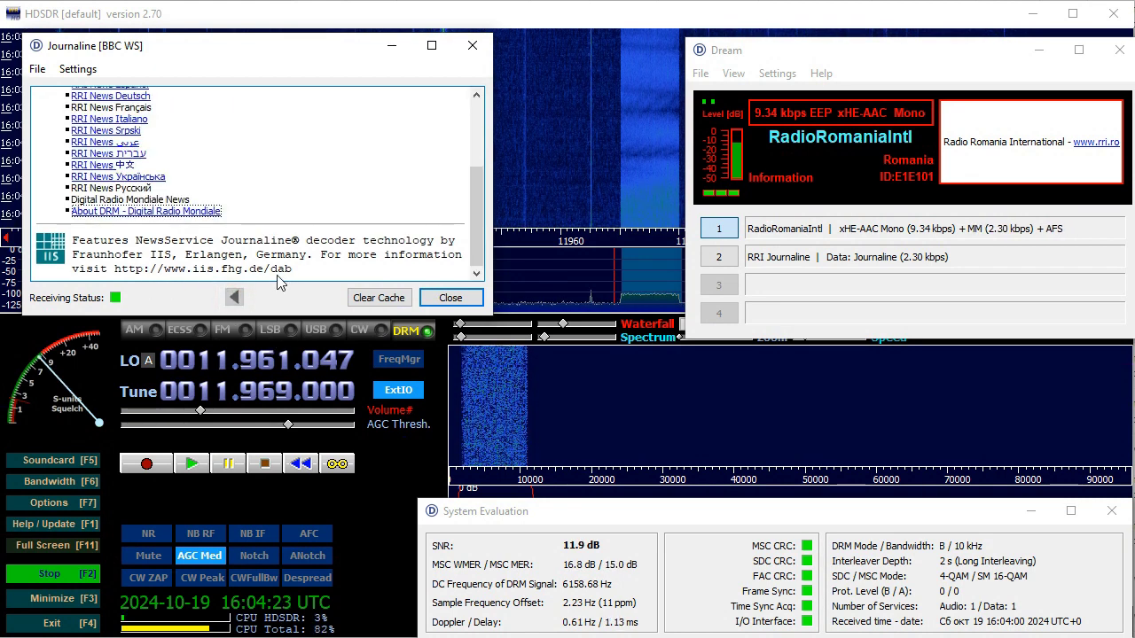
# - View the RRI News English headlines in Journaline and return to the main service list
pyautogui.scroll(5, 278, 282)
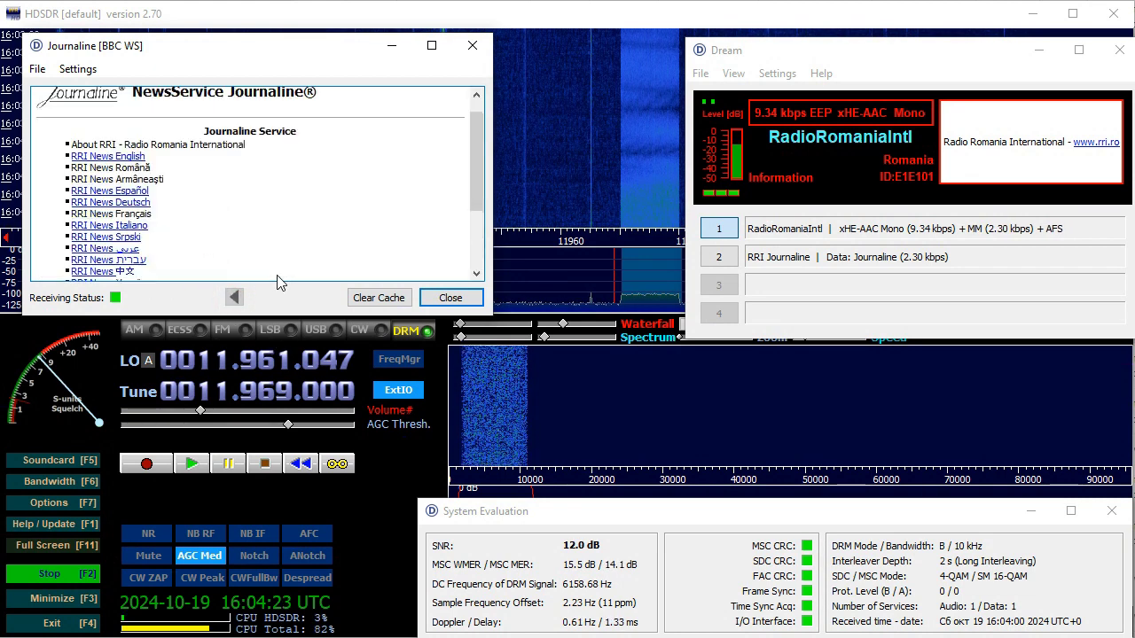
pyautogui.click(126, 156)
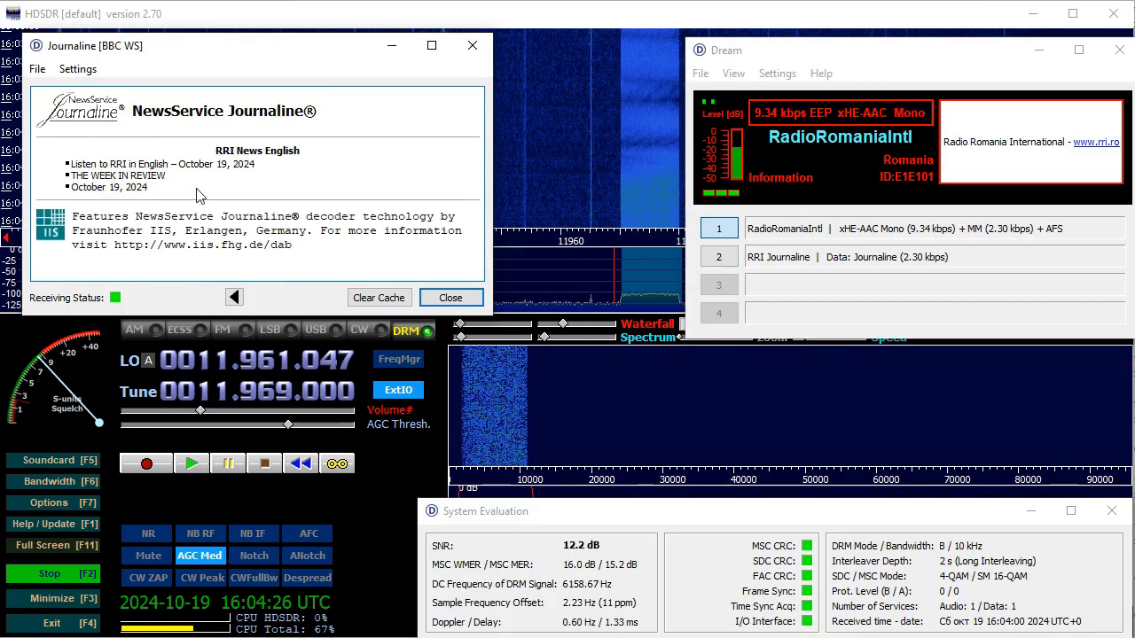
pyautogui.click(235, 298)
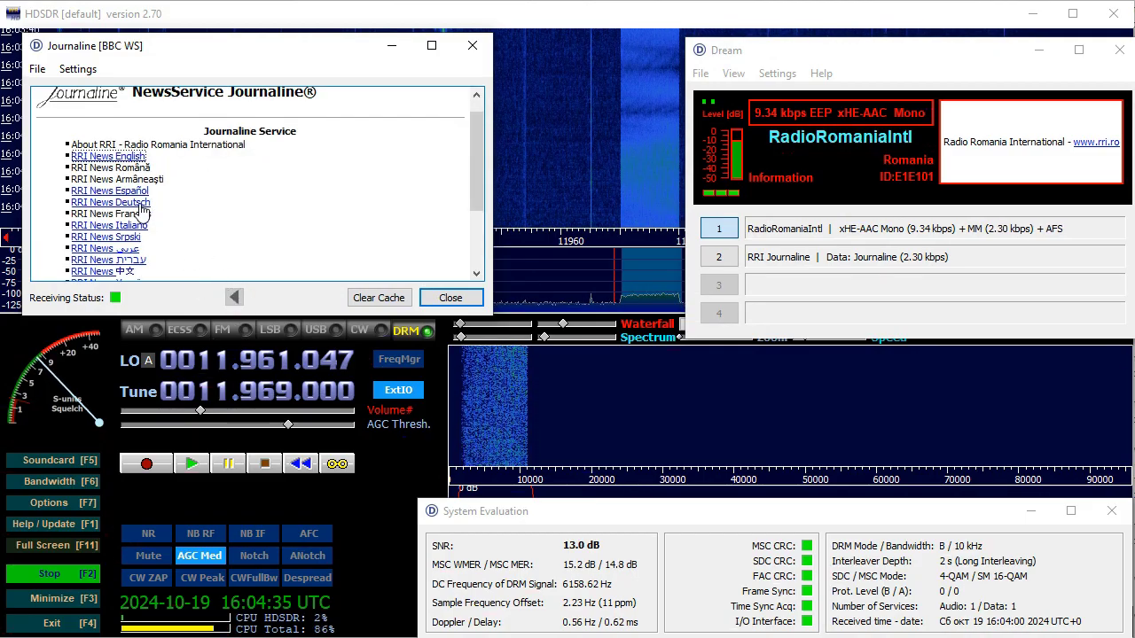
# - Read the Programma Radio Romania Internazionale 18.10.2024 article under RRI News Italiano, and go back to the main Journaline Service list
pyautogui.scroll(-3, 175, 245)
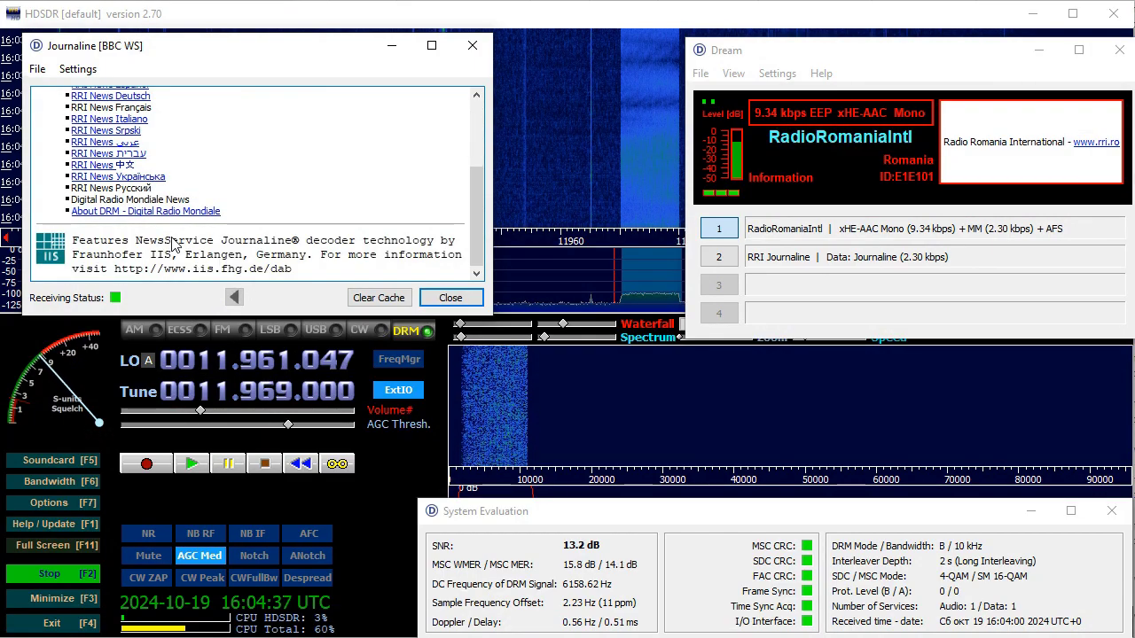
pyautogui.scroll(3, 175, 246)
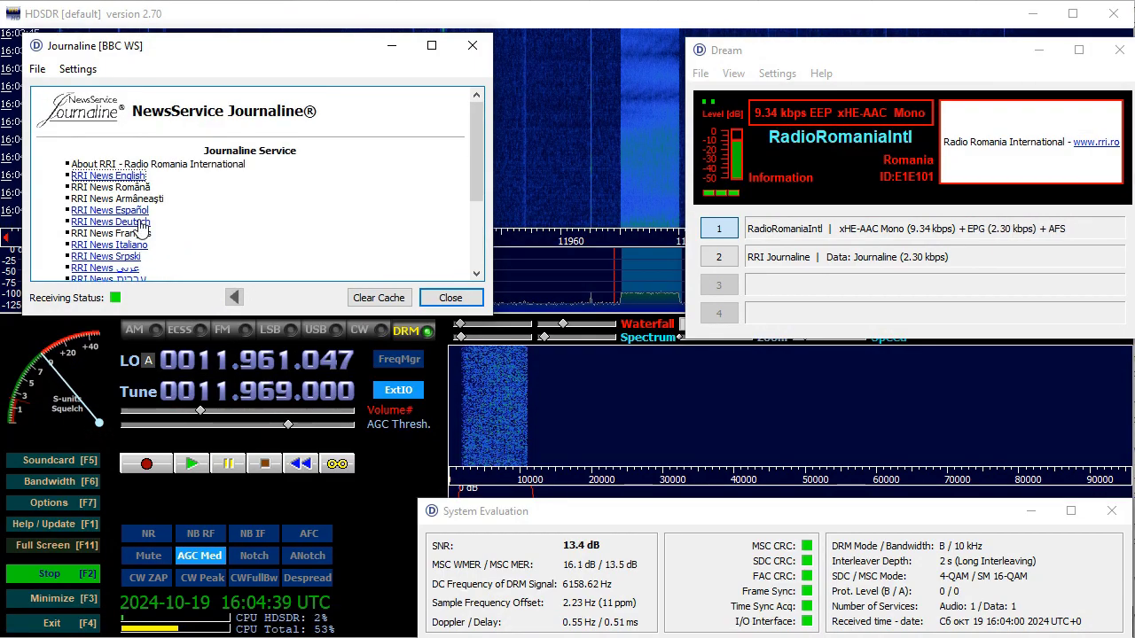
pyautogui.click(136, 246)
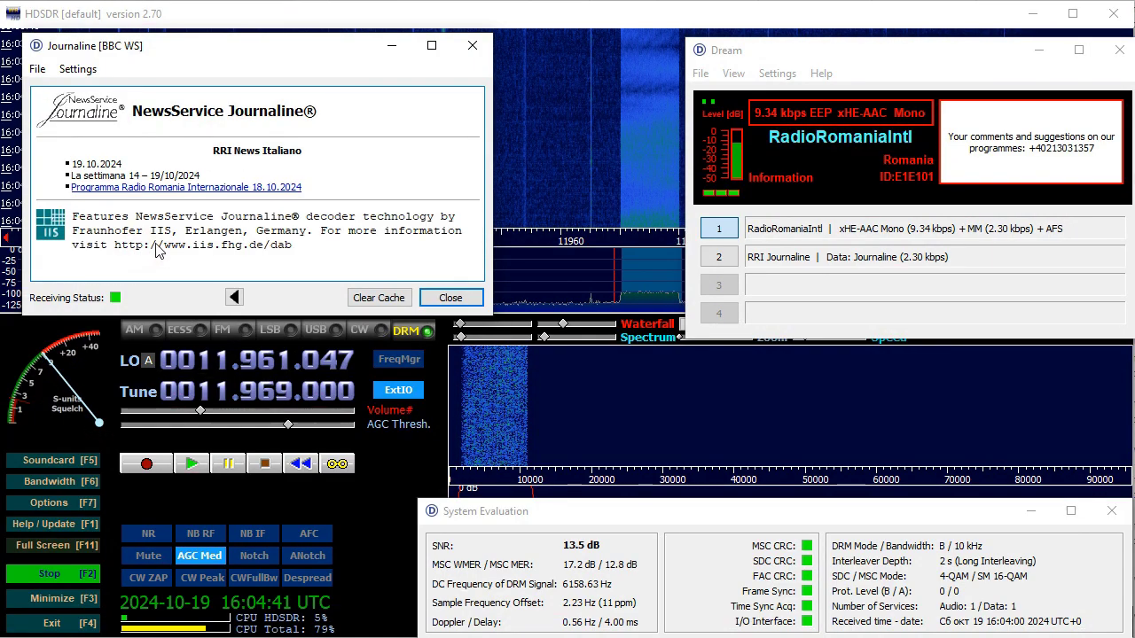
pyautogui.click(171, 188)
pyautogui.scroll(-2, 182, 213)
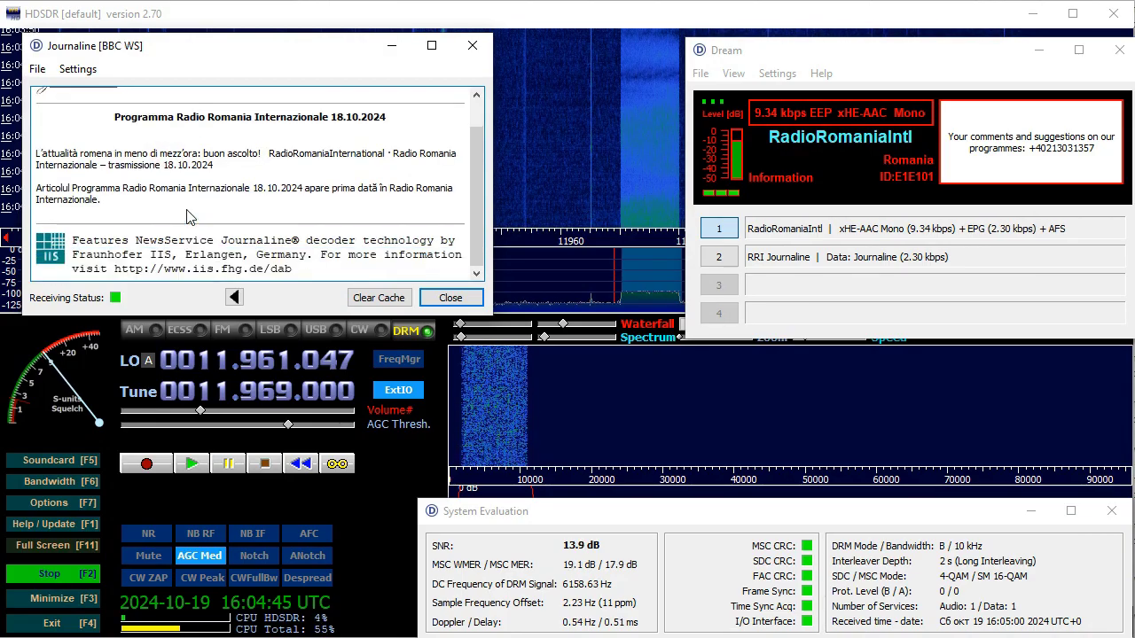
pyautogui.scroll(1, 187, 216)
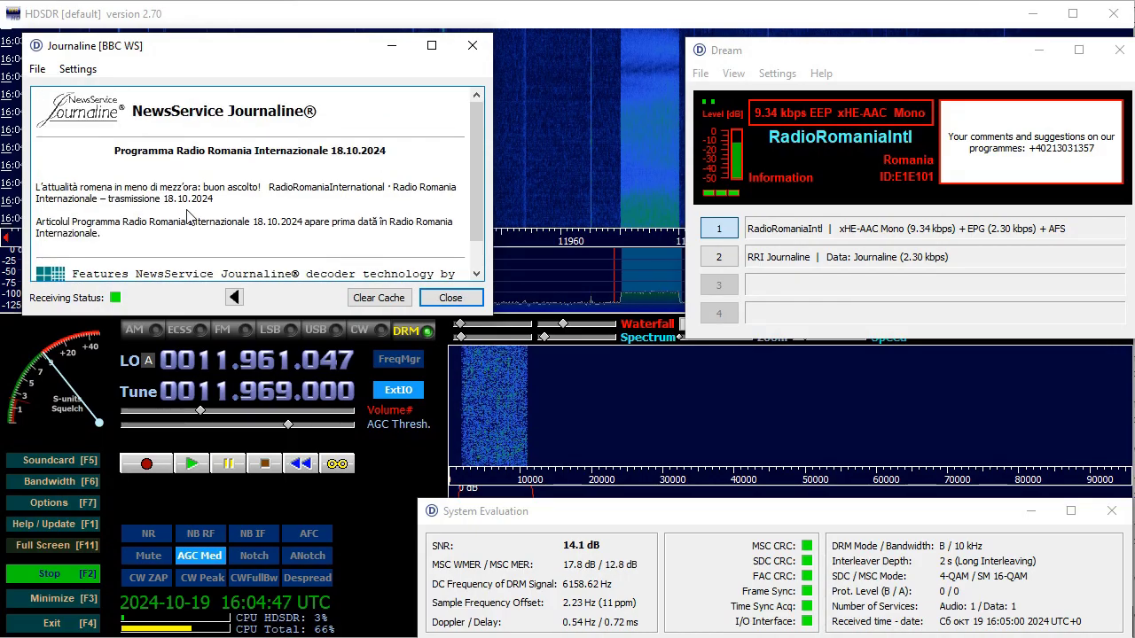
pyautogui.click(233, 298)
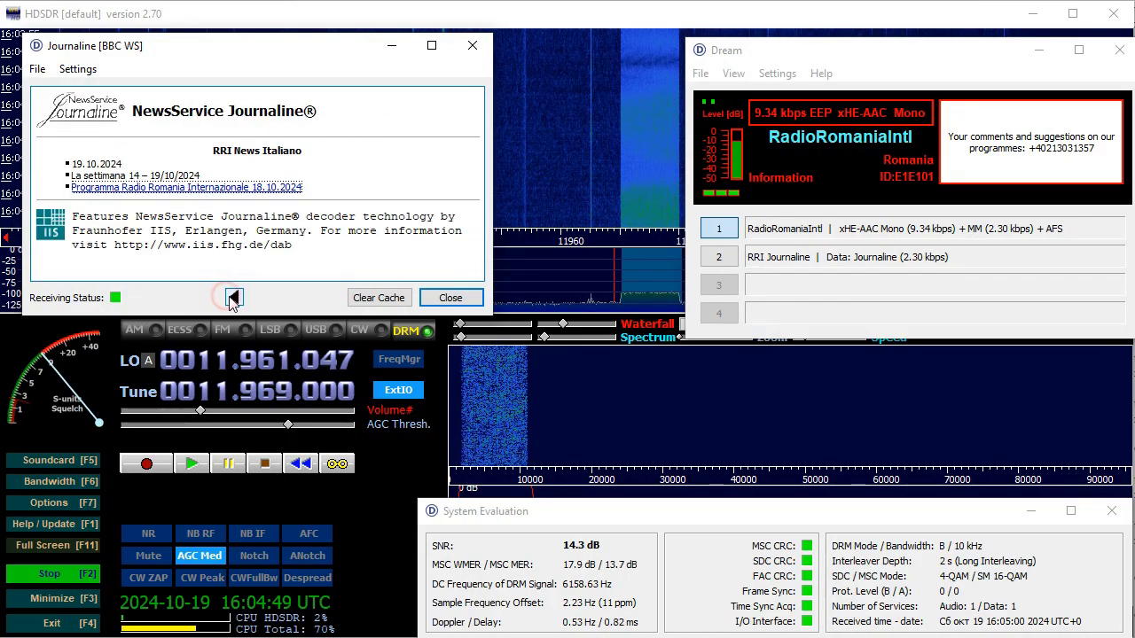
pyautogui.click(234, 298)
# - View the RRI News Українська headlines and return to the beginning of the main Journaline Service list
pyautogui.scroll(-3, 219, 264)
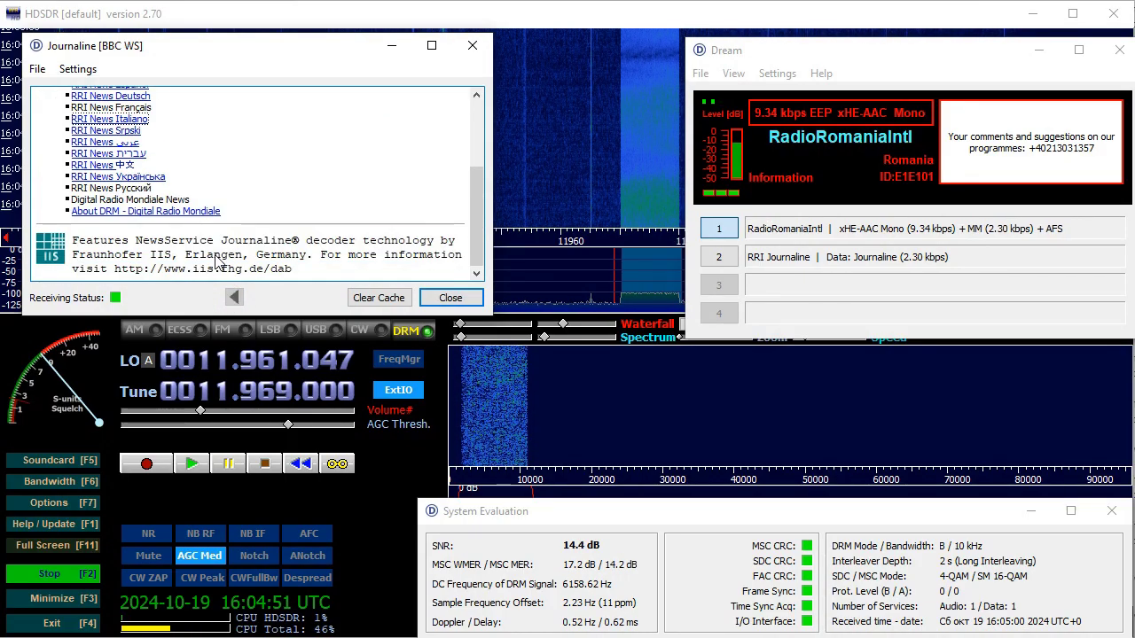
pyautogui.click(149, 176)
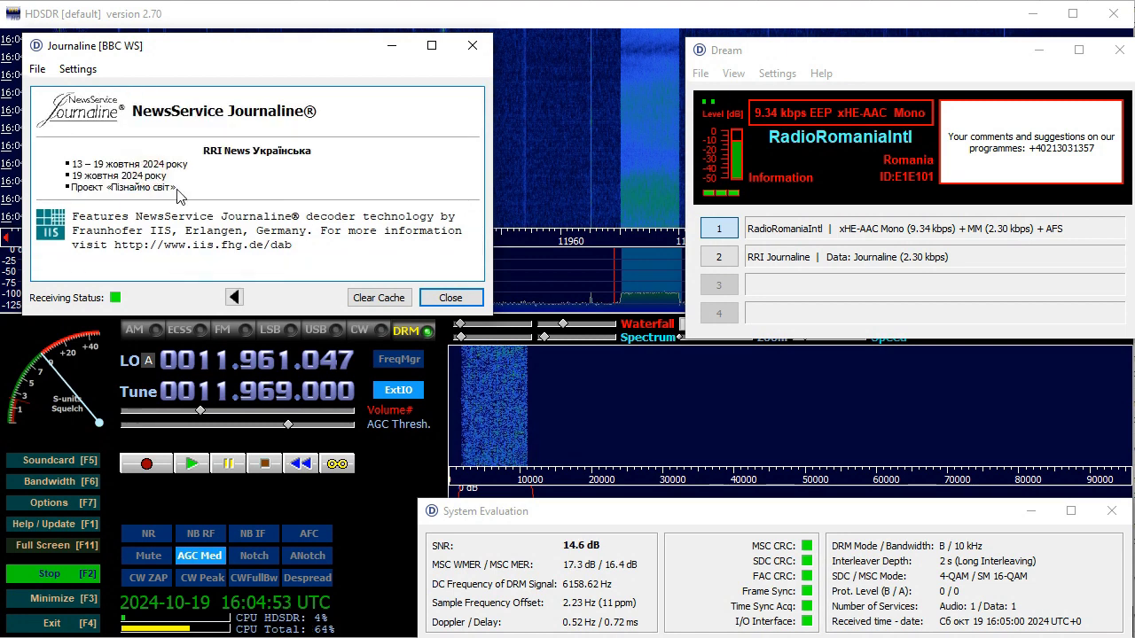
pyautogui.click(234, 297)
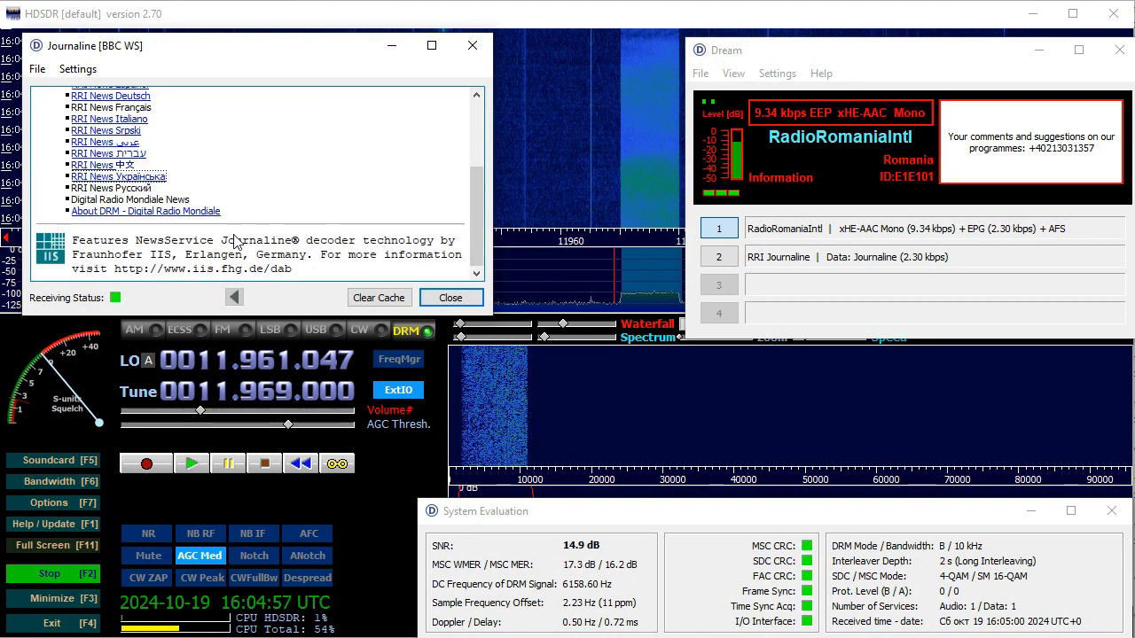
pyautogui.scroll(5, 237, 244)
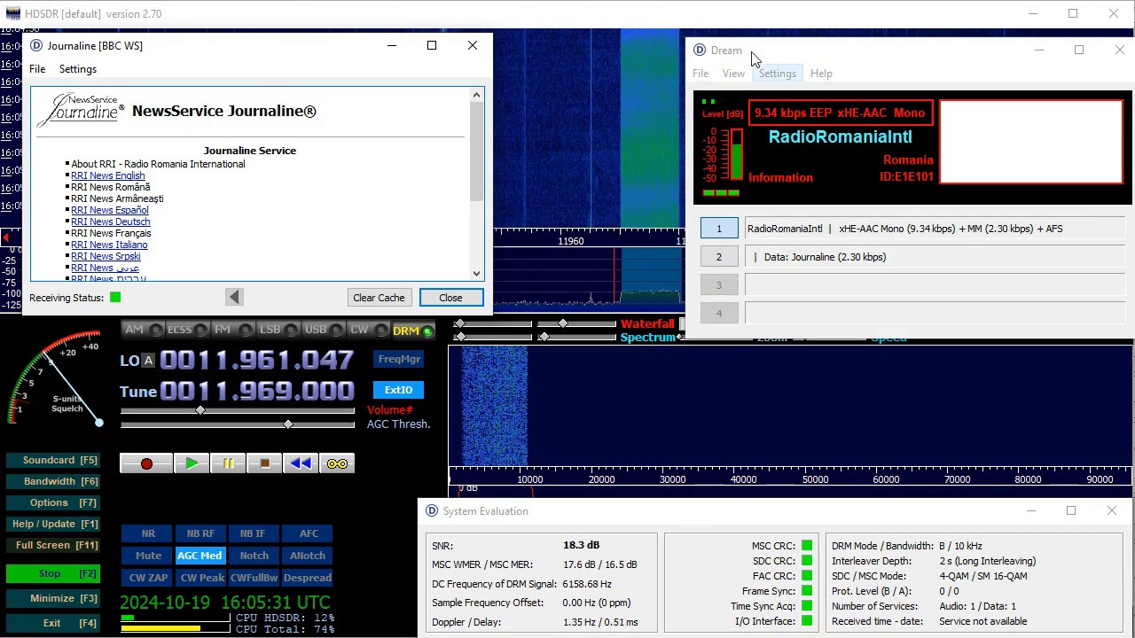
pyautogui.click(733, 75)
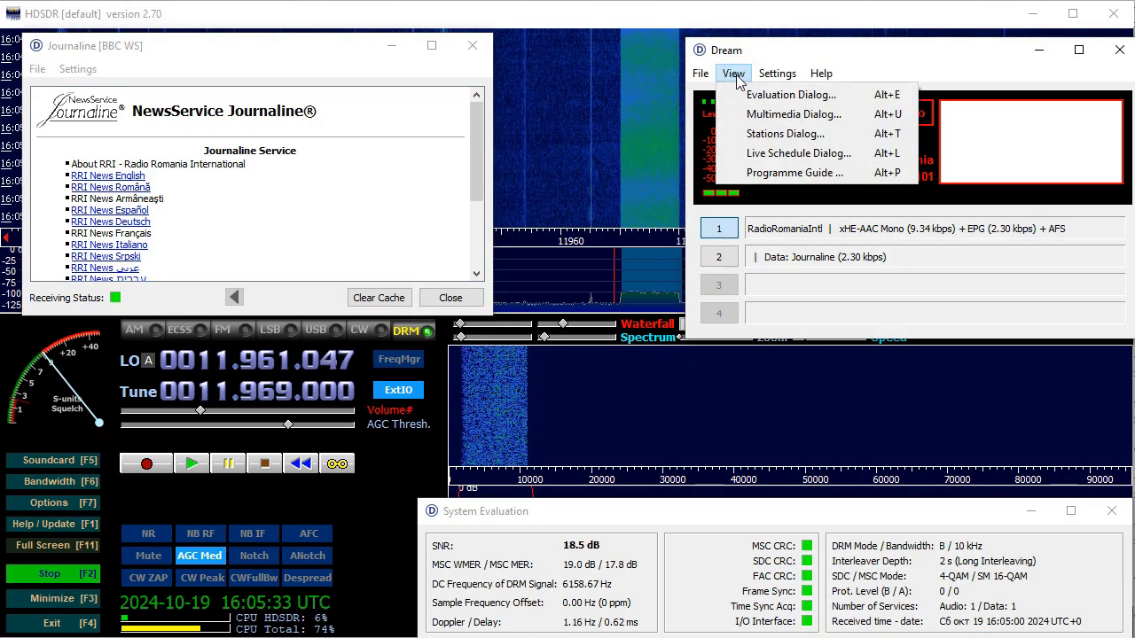
pyautogui.moveTo(796, 79)
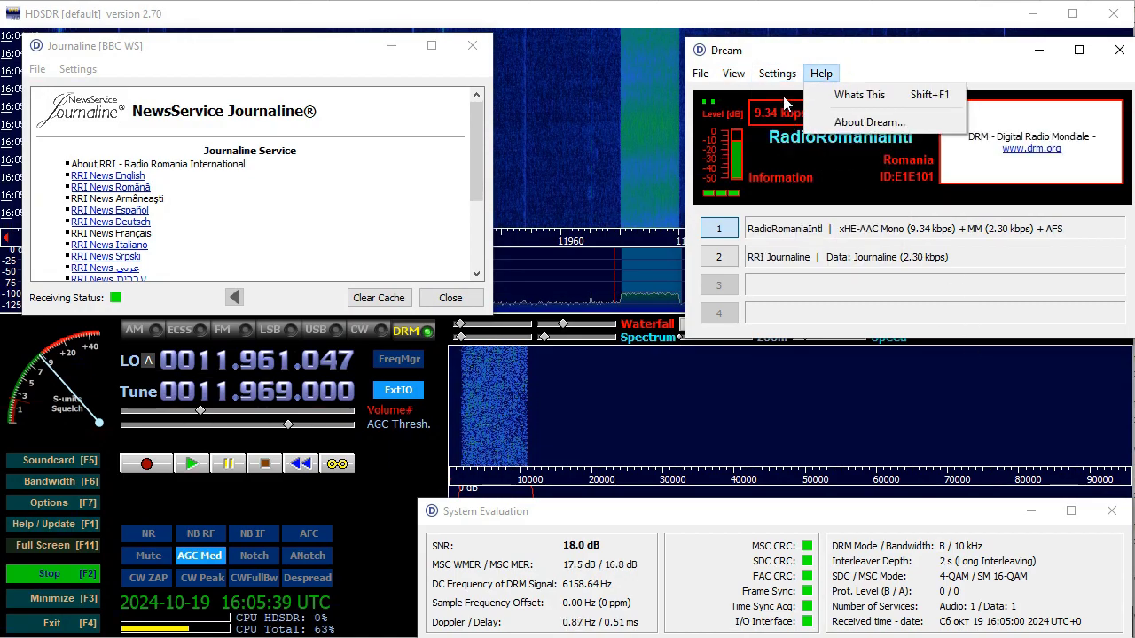
pyautogui.moveTo(818, 182)
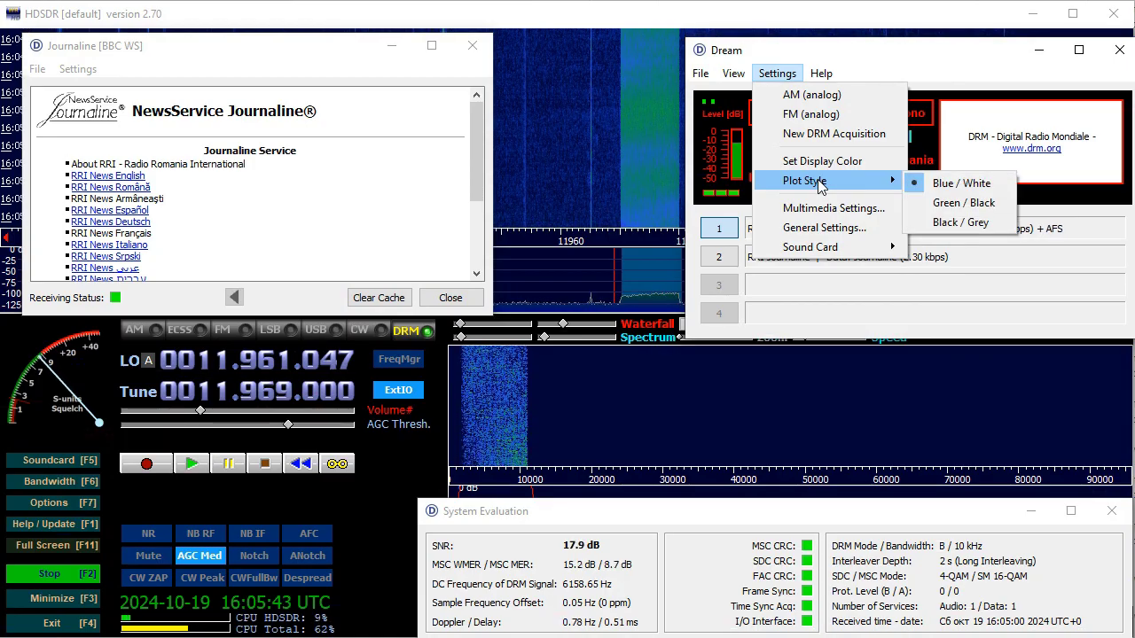
# - Switch to the HDSDR main window, bringing it in front of the Dream and Journaline windows
pyautogui.click(871, 13)
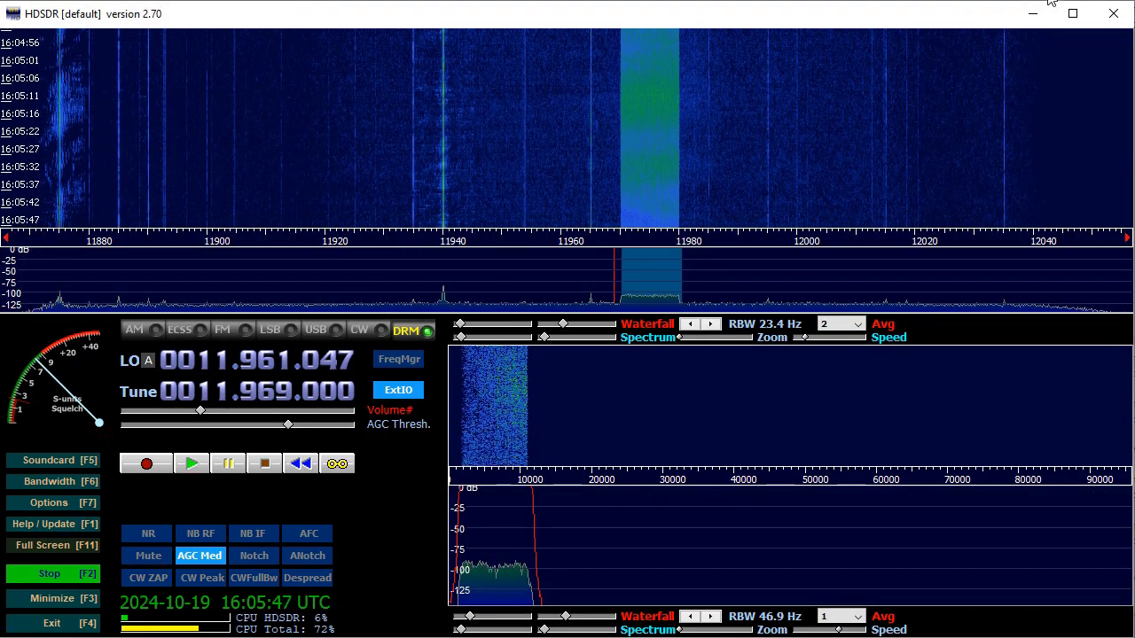